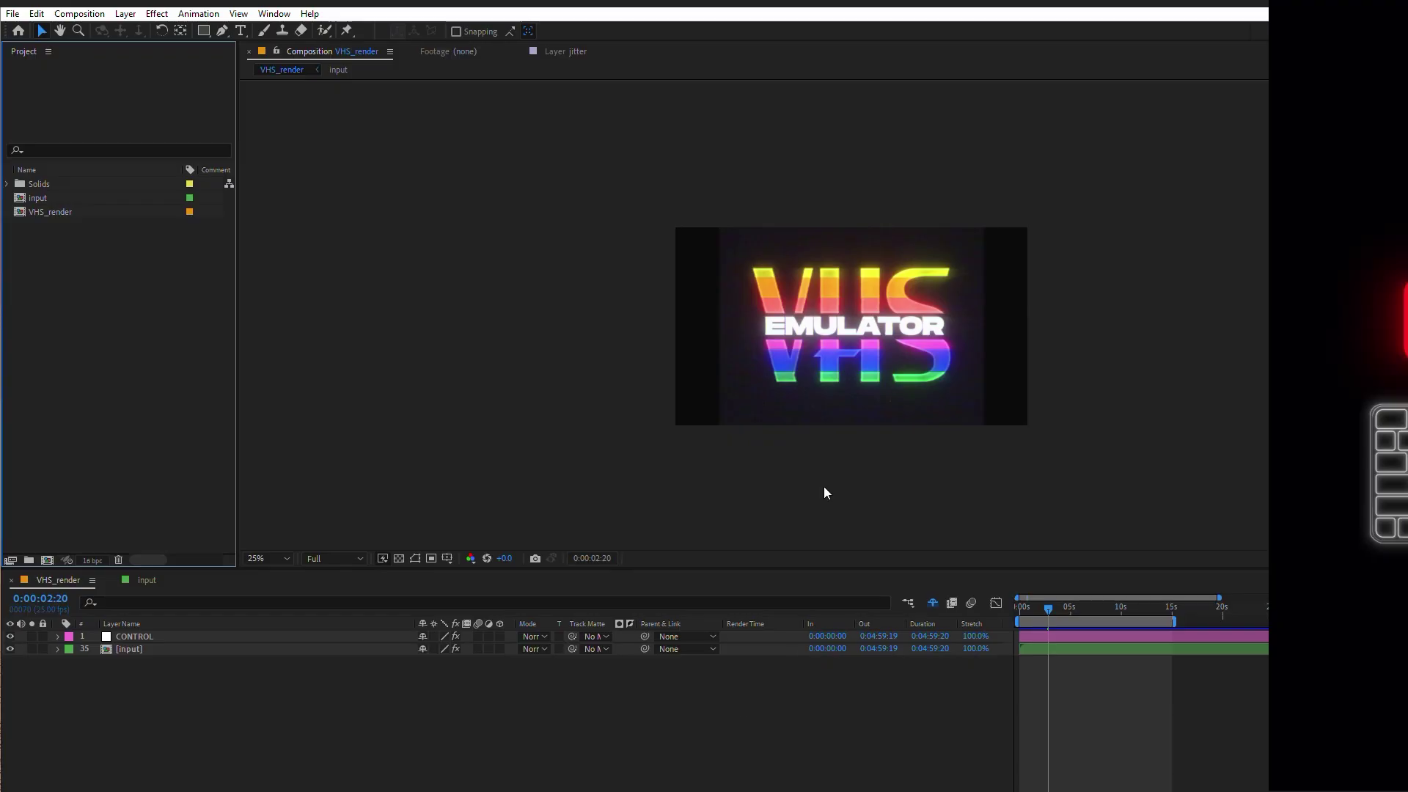
Import 4761731-uhd_3840_2160_24fps.mp4 and add it as a layer in the input comp.
{"action": "key", "text": "ctrl+i"}
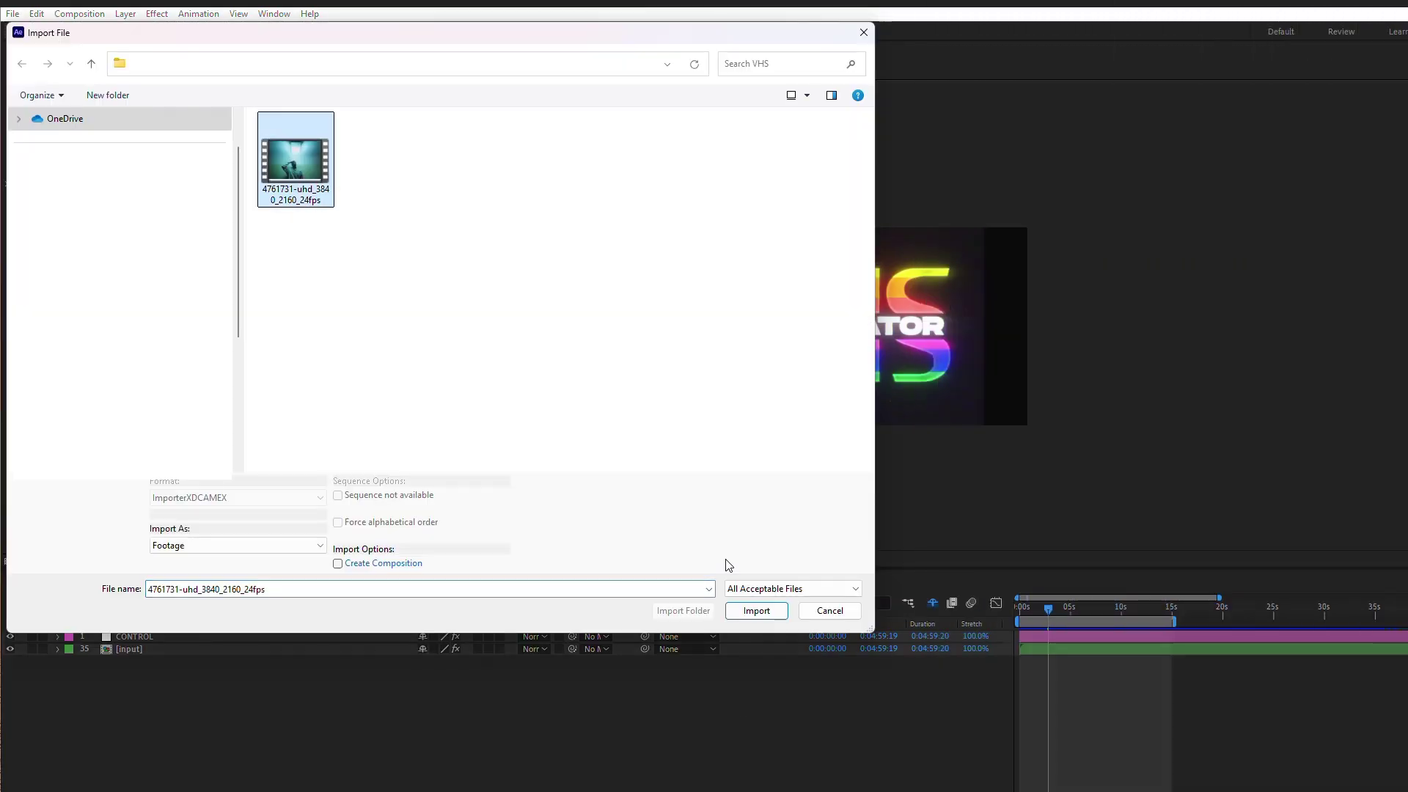
{"action": "left_click", "coordinate": [770, 610]}
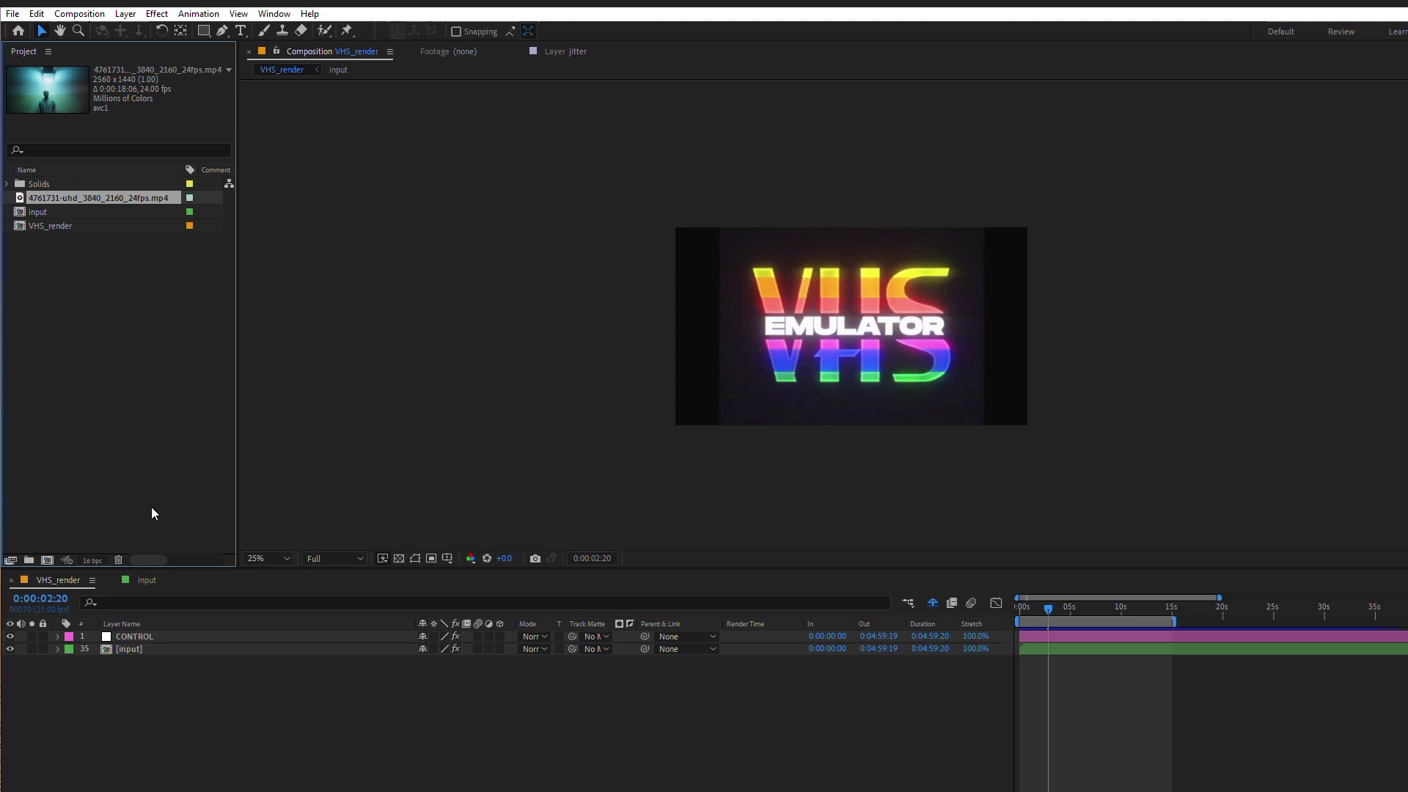
{"action": "left_click", "coordinate": [150, 584]}
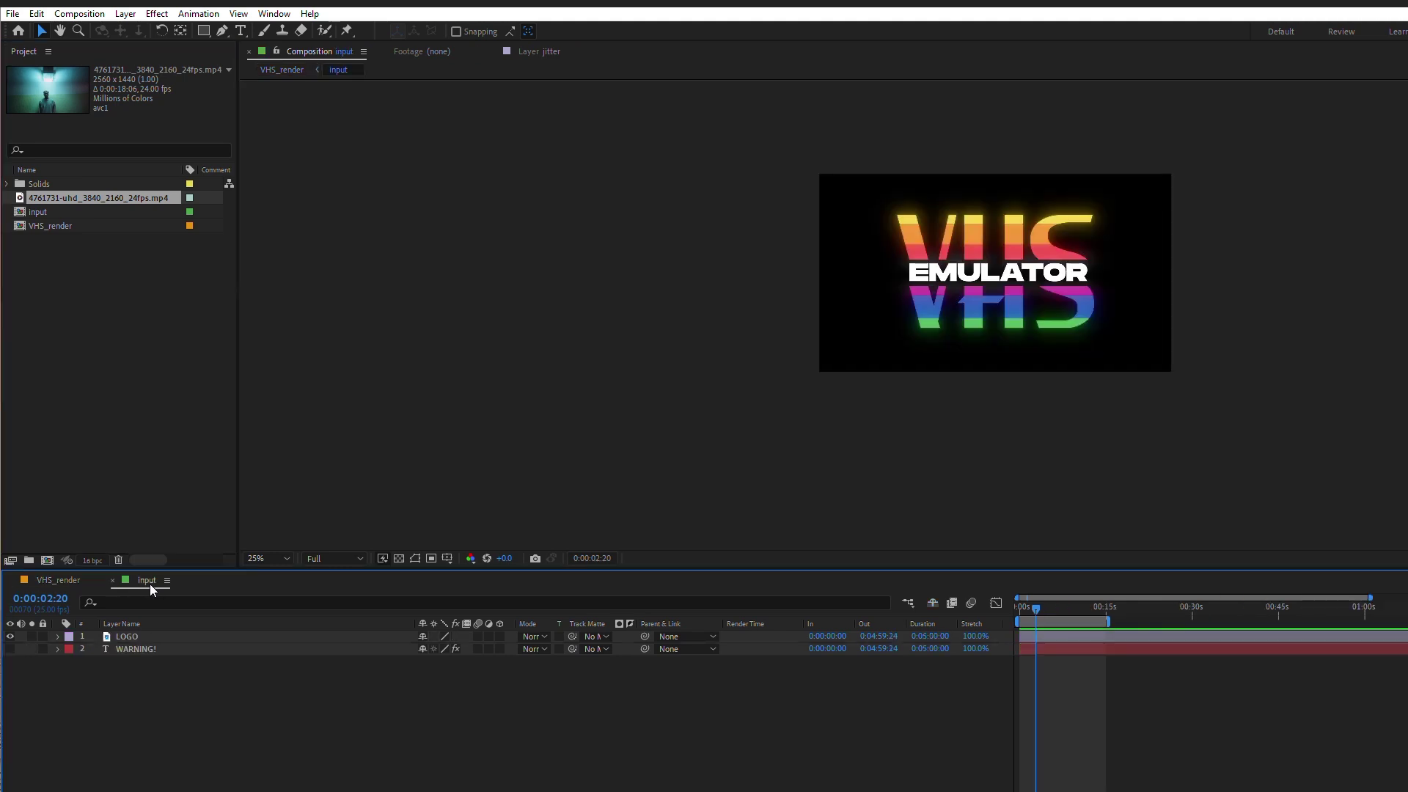
{"action": "left_click_drag", "start_coordinate": [83, 196], "coordinate": [158, 636]}
Delete the LOGO and WARNING! layers so the footage is input's only layer.
{"action": "left_click", "coordinate": [129, 652]}
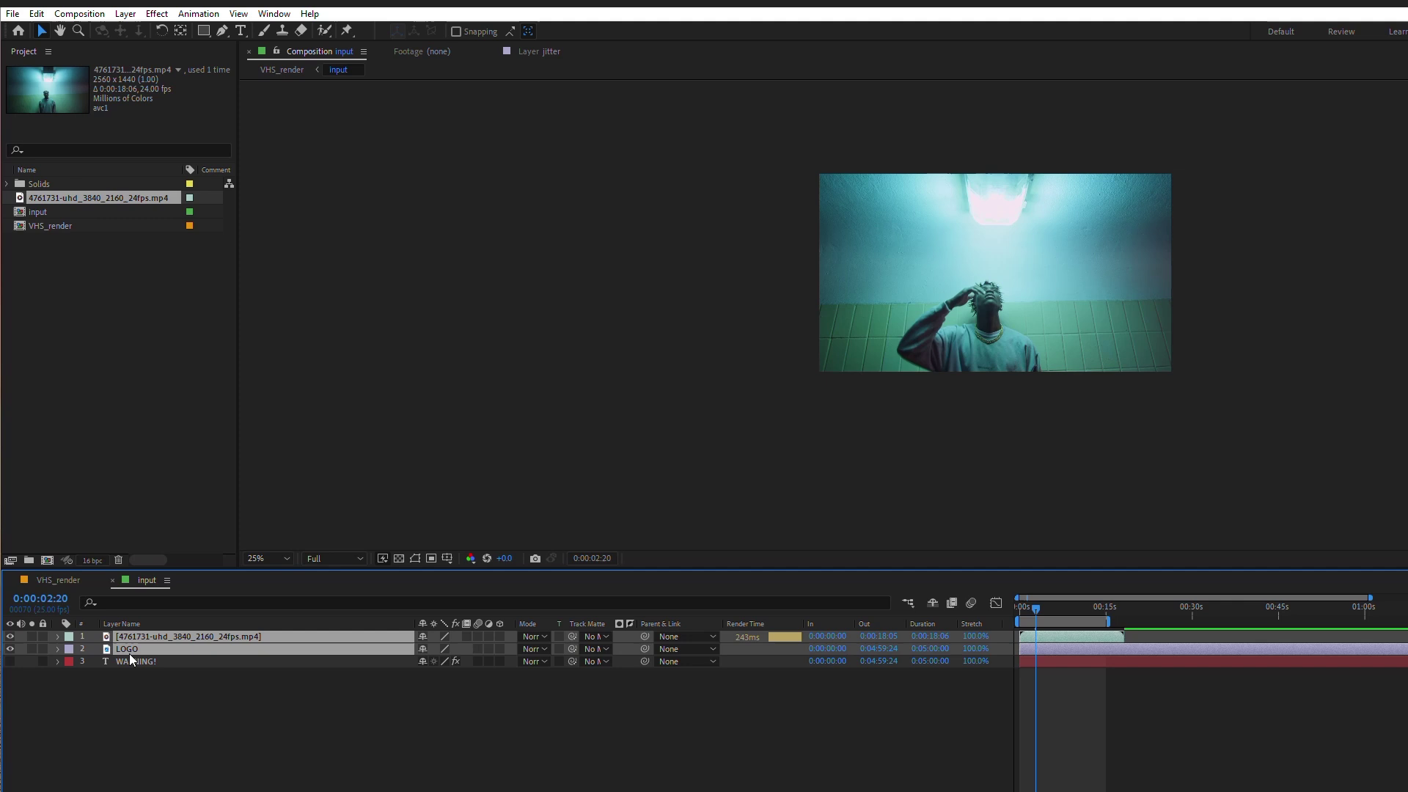
{"action": "left_click", "coordinate": [142, 661], "text": "shift"}
{"action": "key", "text": "Delete"}
{"action": "left_click", "coordinate": [982, 449]}
{"action": "left_click", "coordinate": [201, 638]}
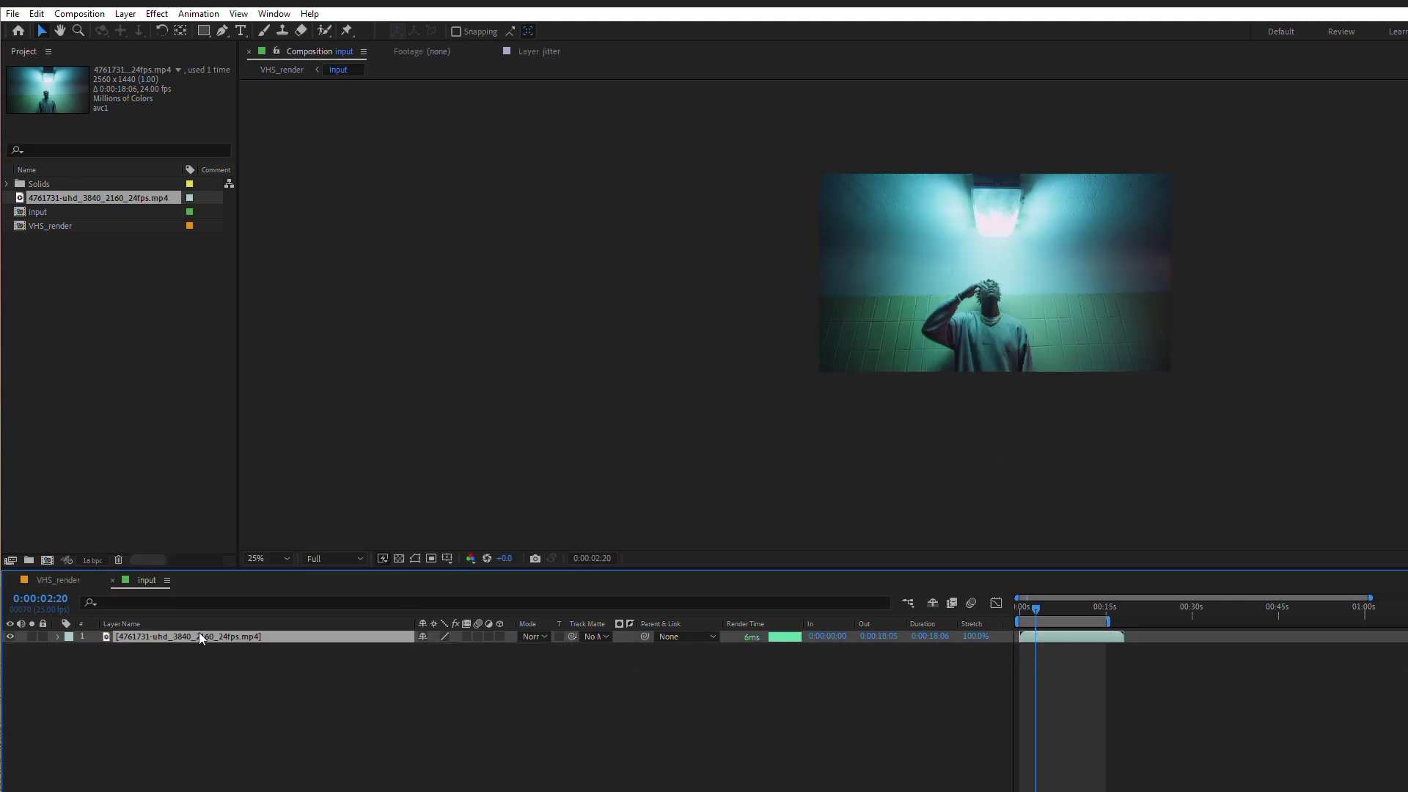
{"action": "left_click", "coordinate": [62, 582]}
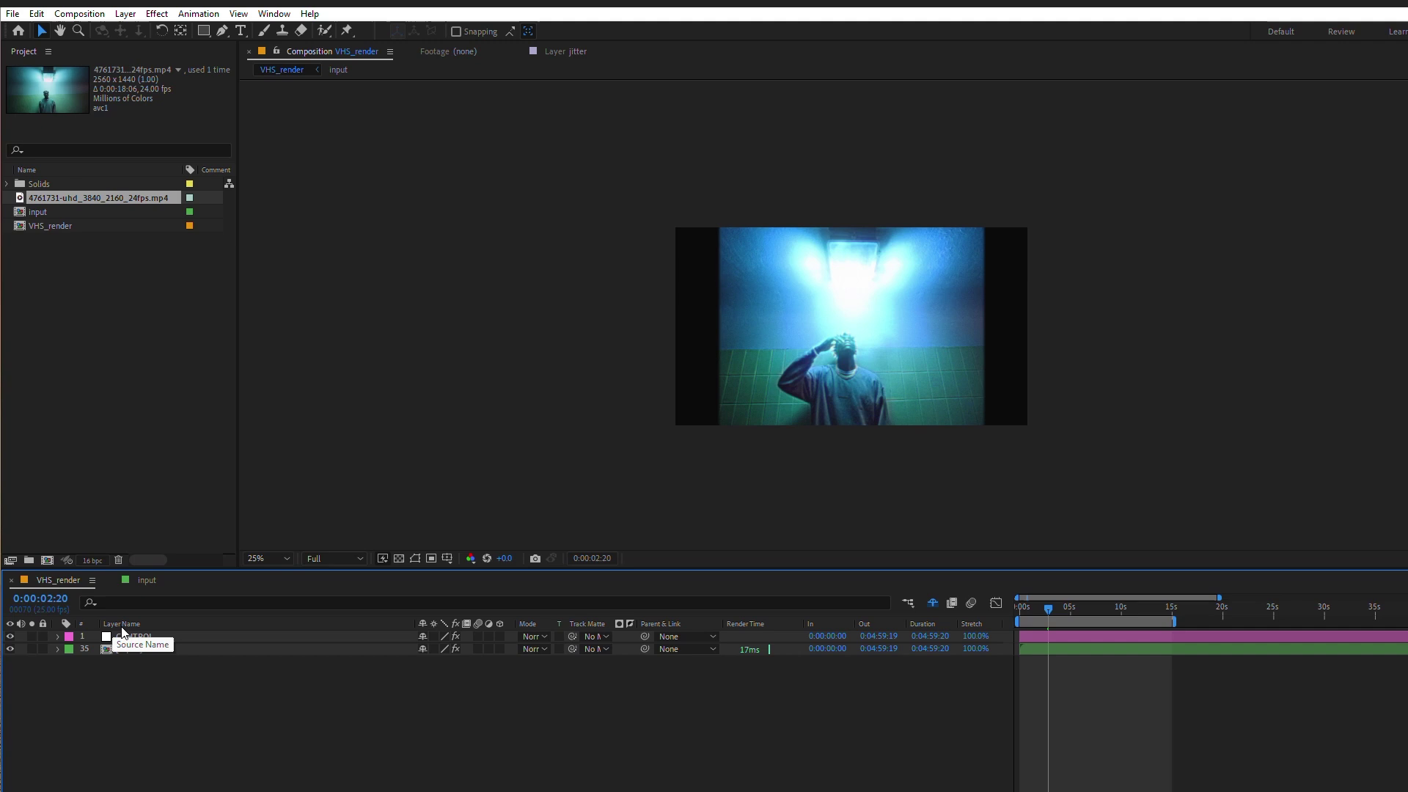
Show the CONTROL layer's Effect Controls with F3 and select its AE VHS Tool effect.
{"action": "left_click", "coordinate": [147, 636]}
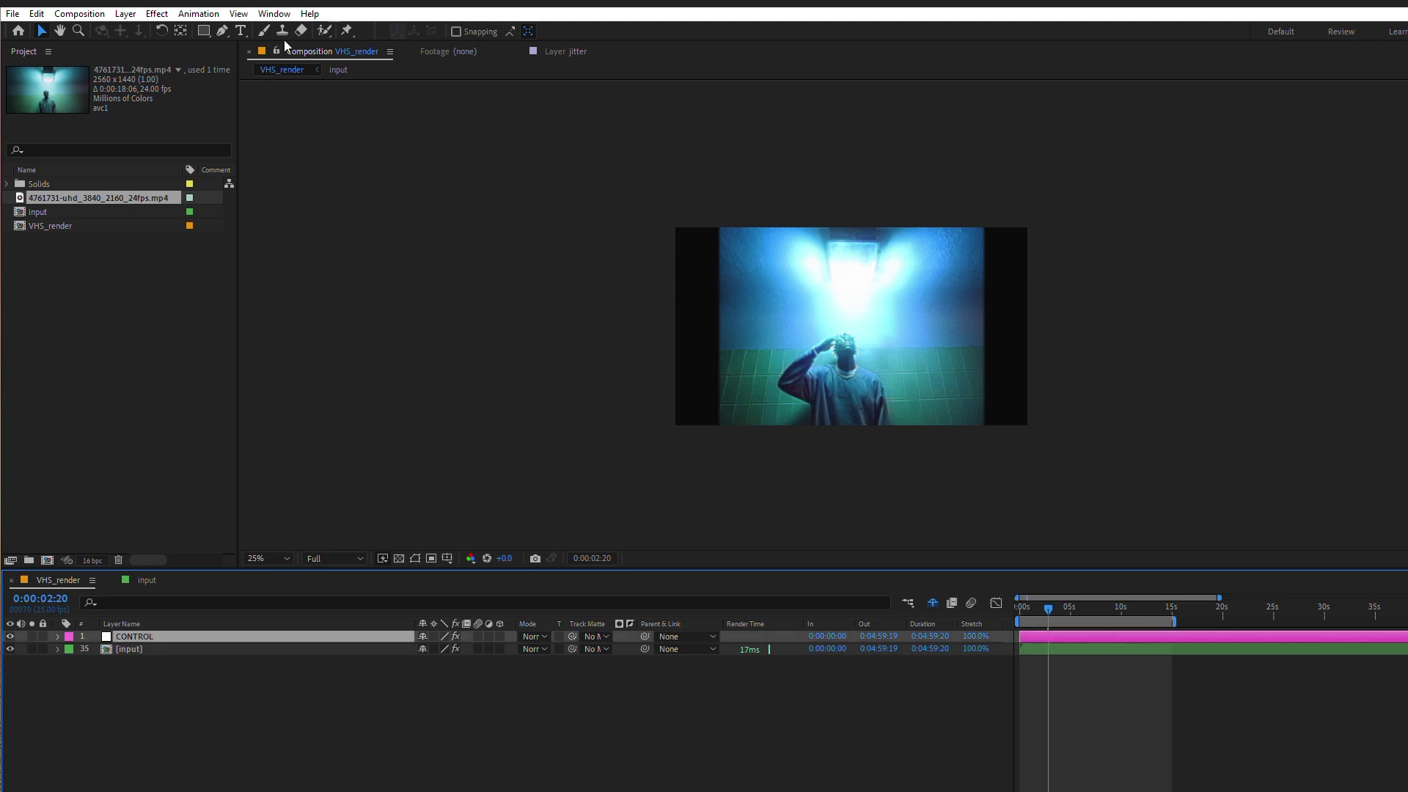
{"action": "left_click", "coordinate": [274, 13]}
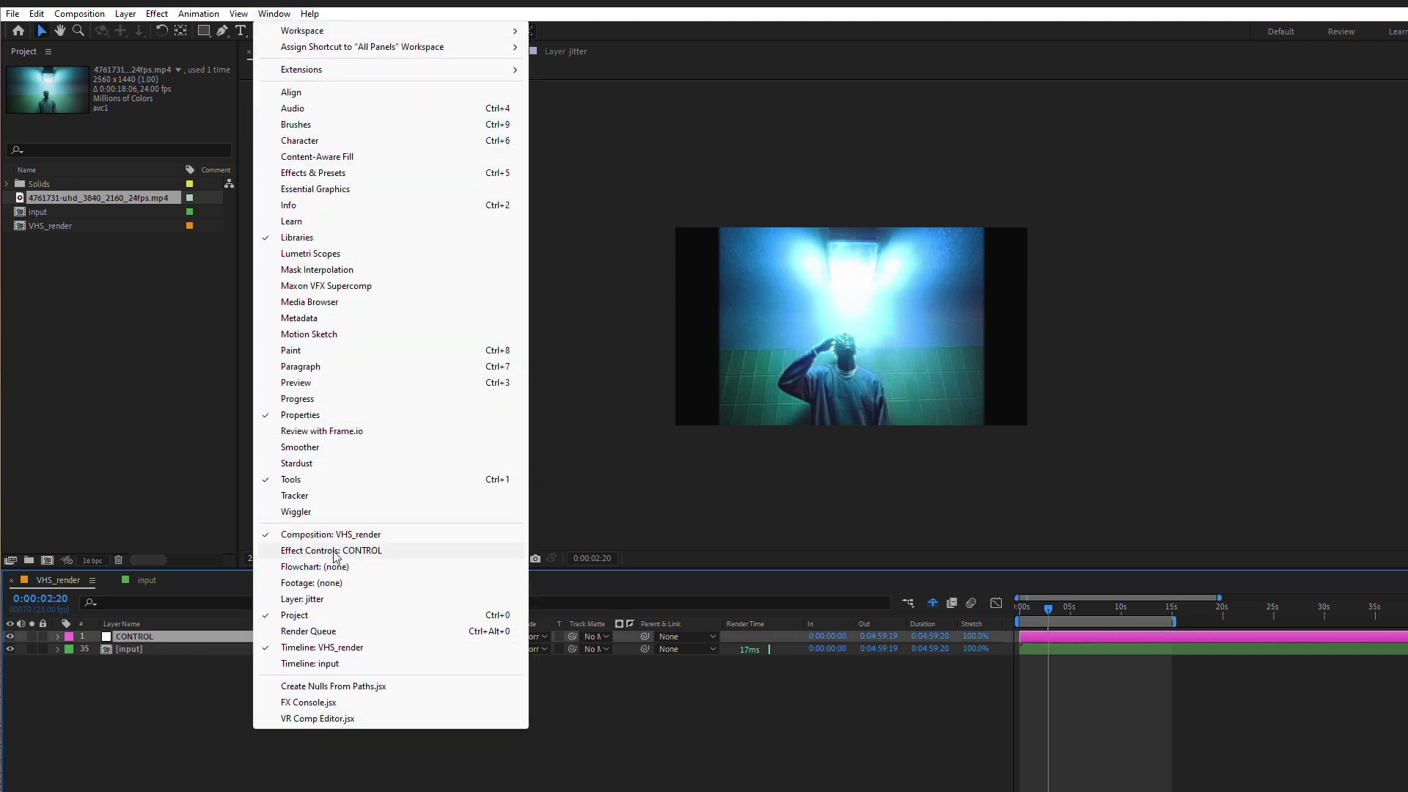
{"action": "left_click", "coordinate": [334, 550]}
{"action": "left_click", "coordinate": [275, 13]}
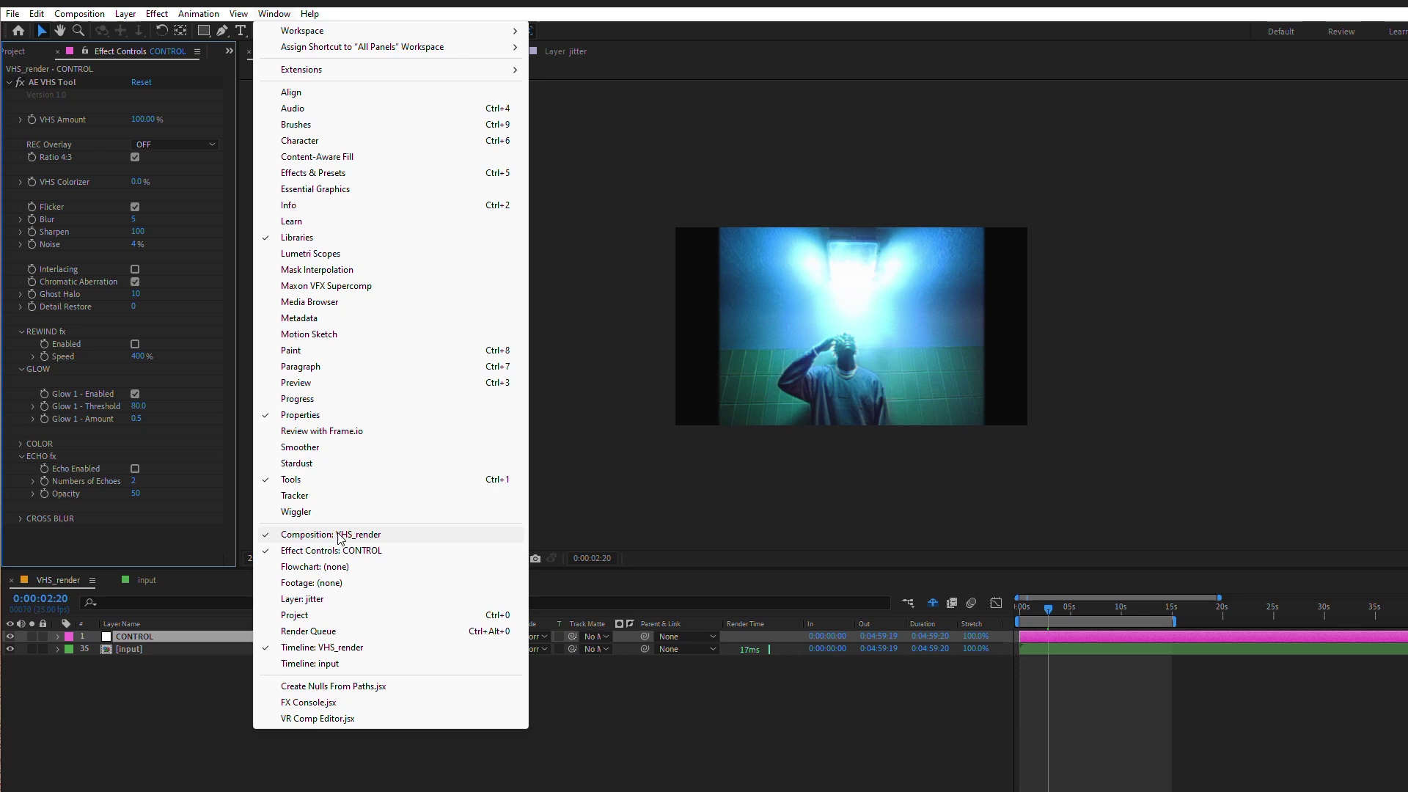
{"action": "left_click", "coordinate": [322, 552]}
{"action": "left_click", "coordinate": [133, 637]}
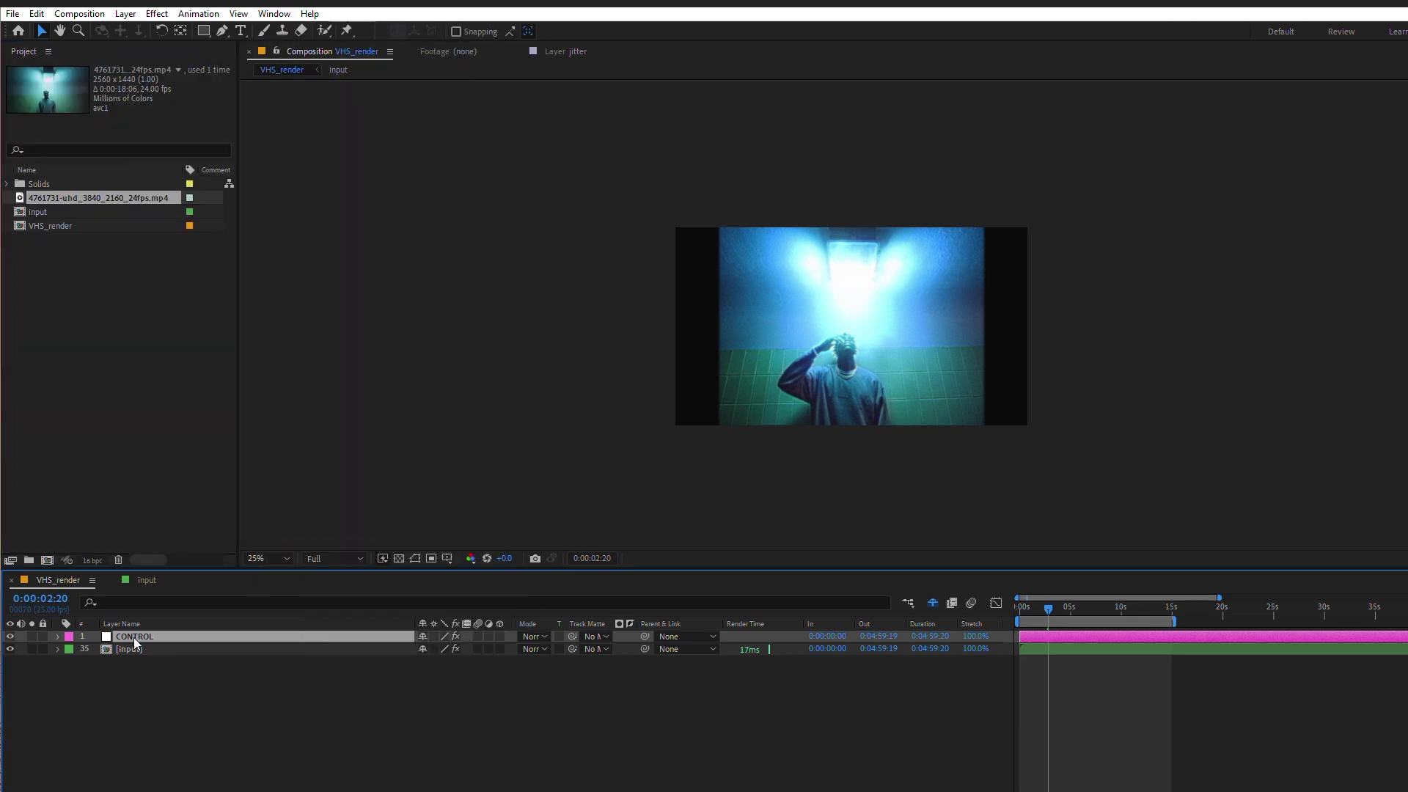
{"action": "key", "text": "F3"}
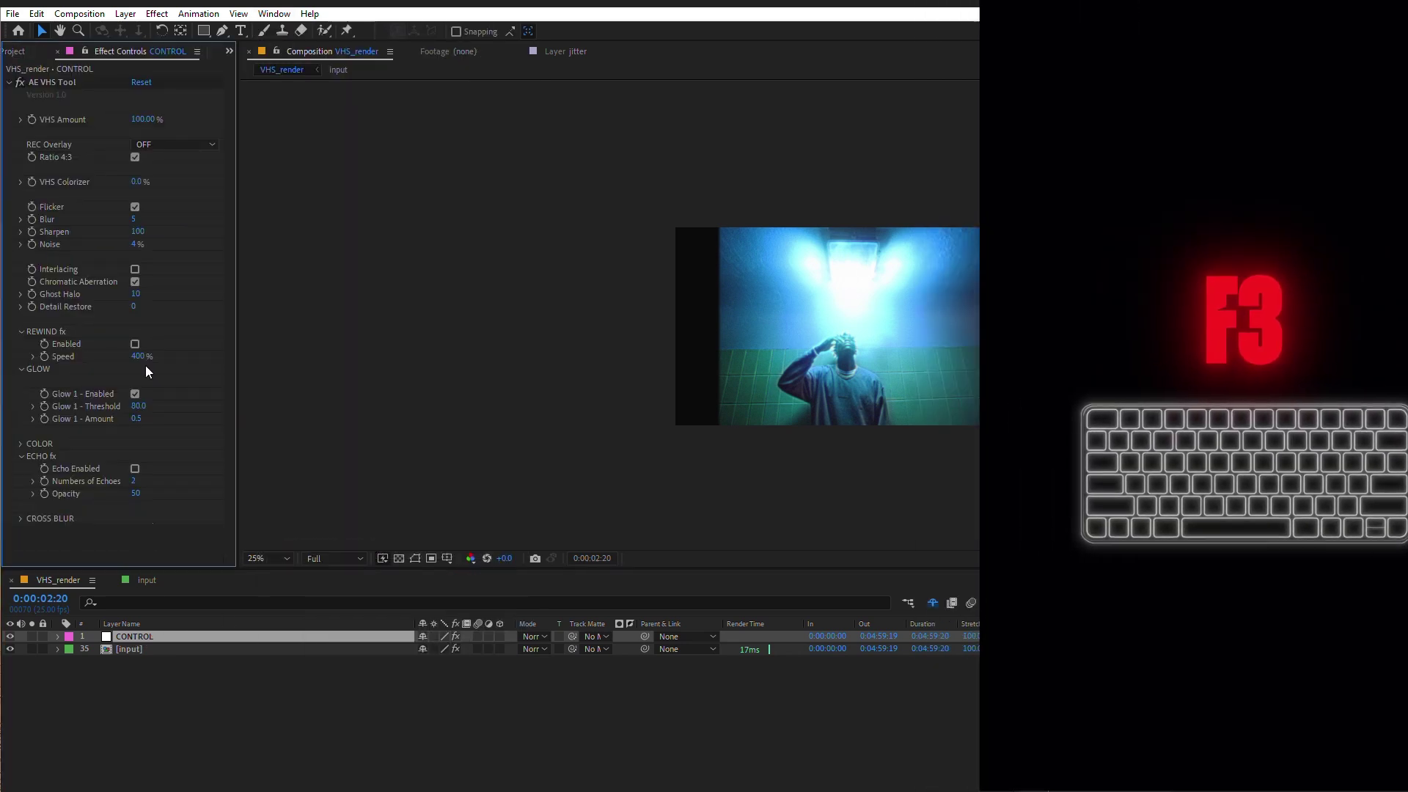
{"action": "left_click", "coordinate": [68, 84]}
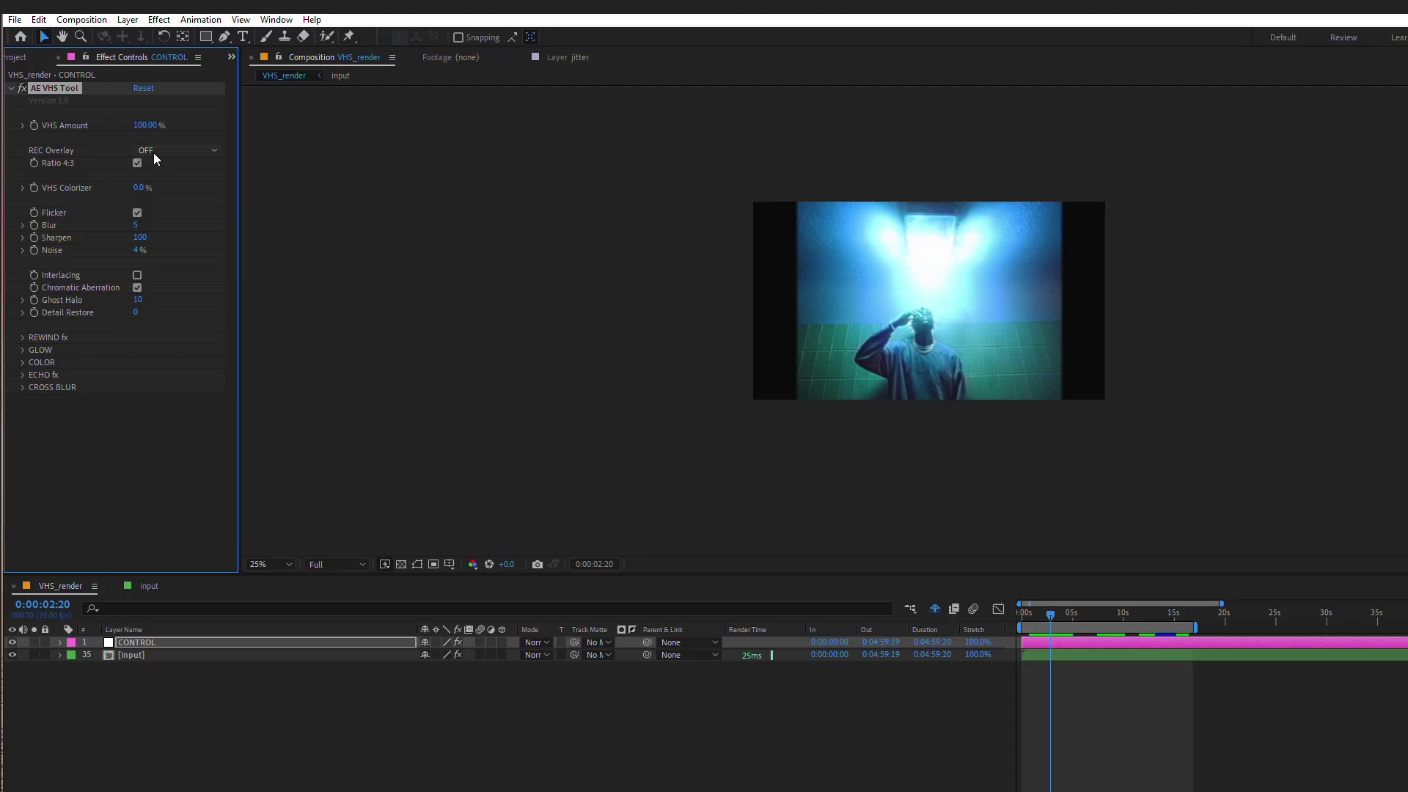
{"action": "left_click", "coordinate": [137, 163]}
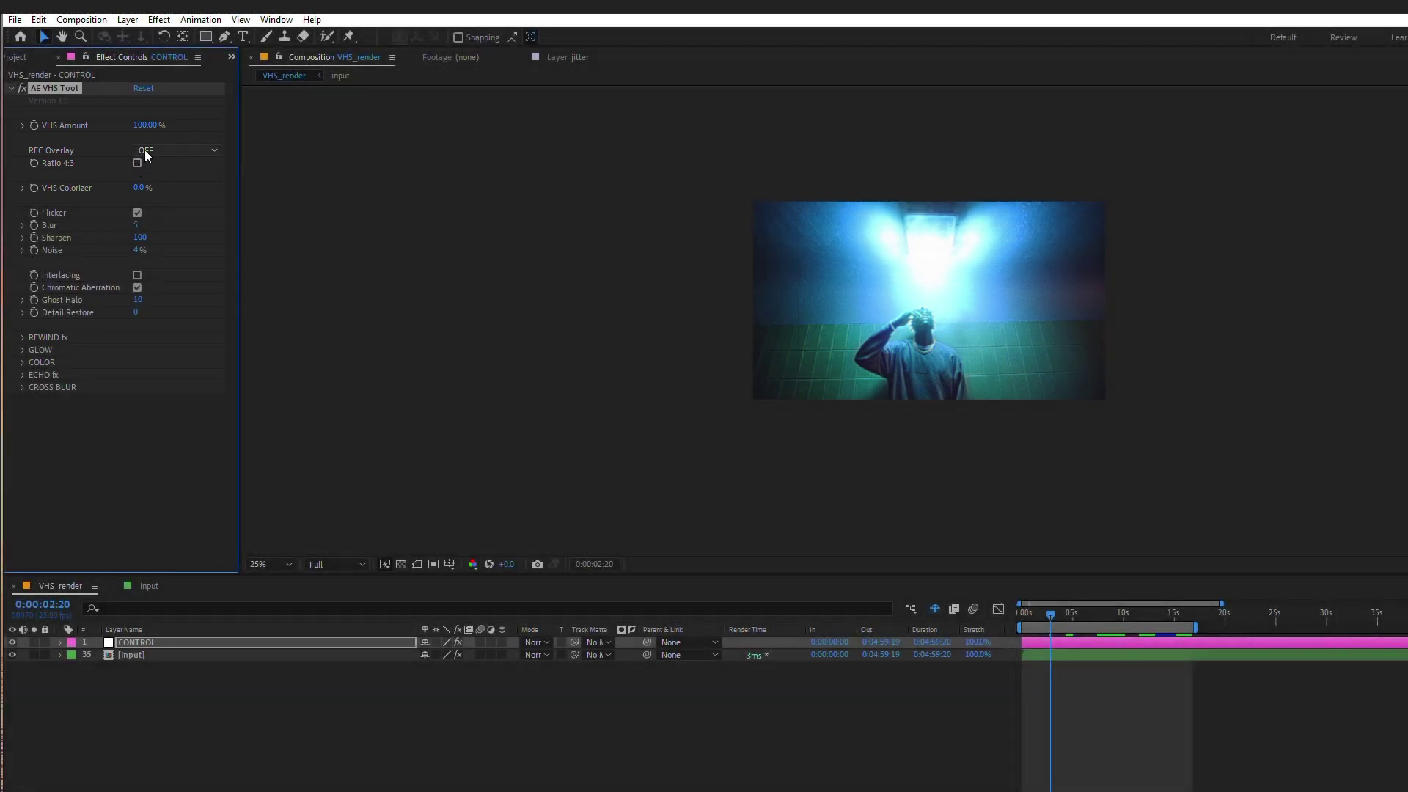
{"action": "left_click_drag", "start_coordinate": [145, 126], "coordinate": [289, 129]}
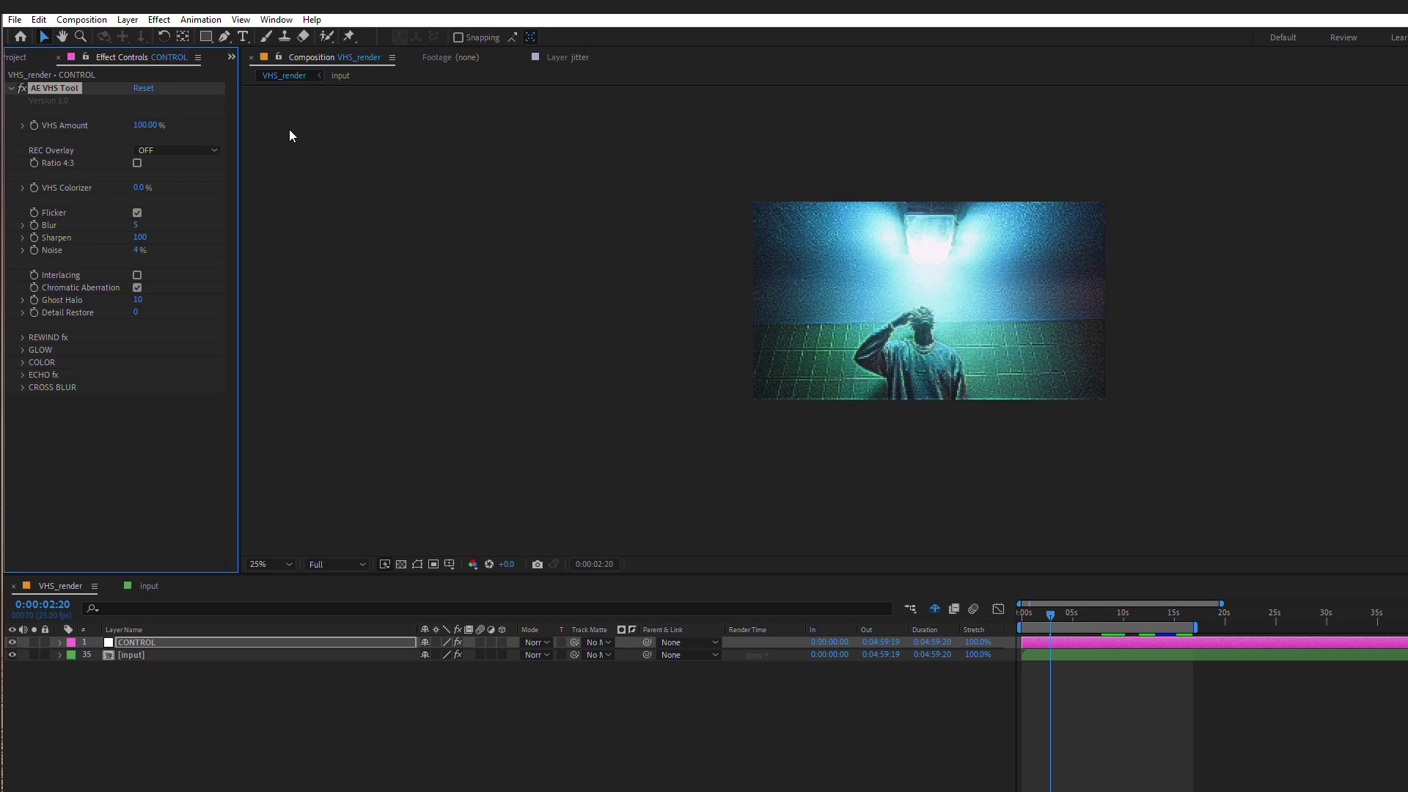
{"action": "left_click", "coordinate": [137, 163]}
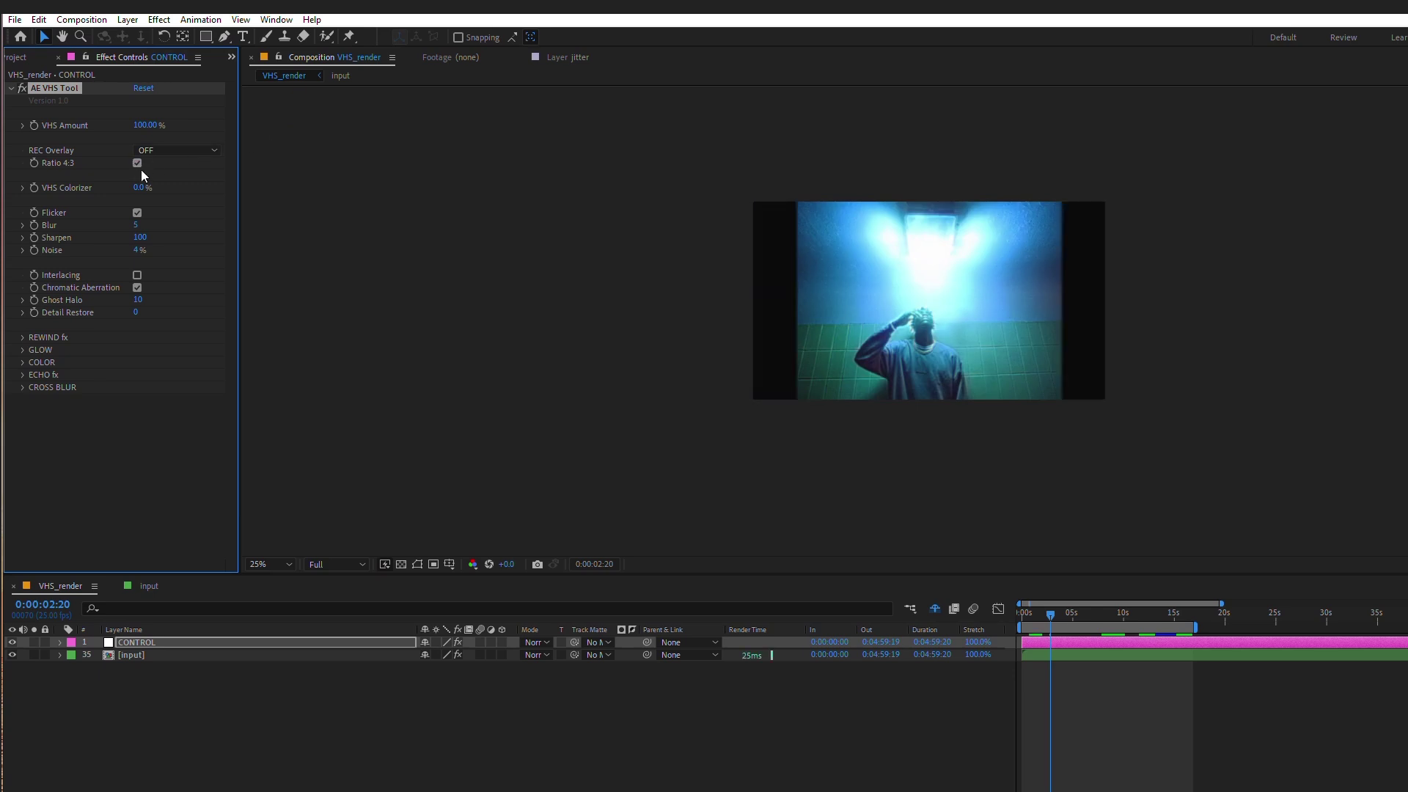
{"action": "left_click", "coordinate": [158, 149]}
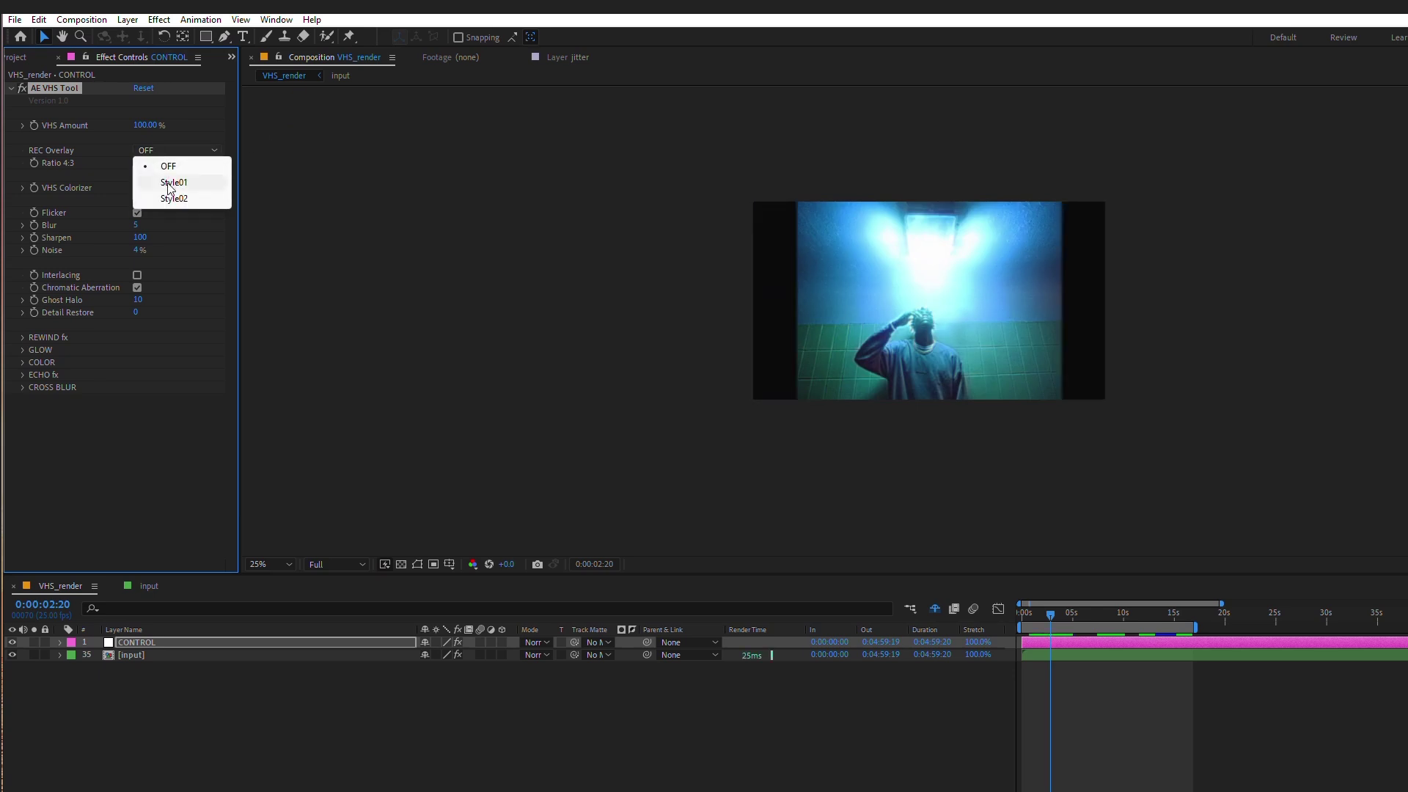
{"action": "left_click", "coordinate": [169, 185]}
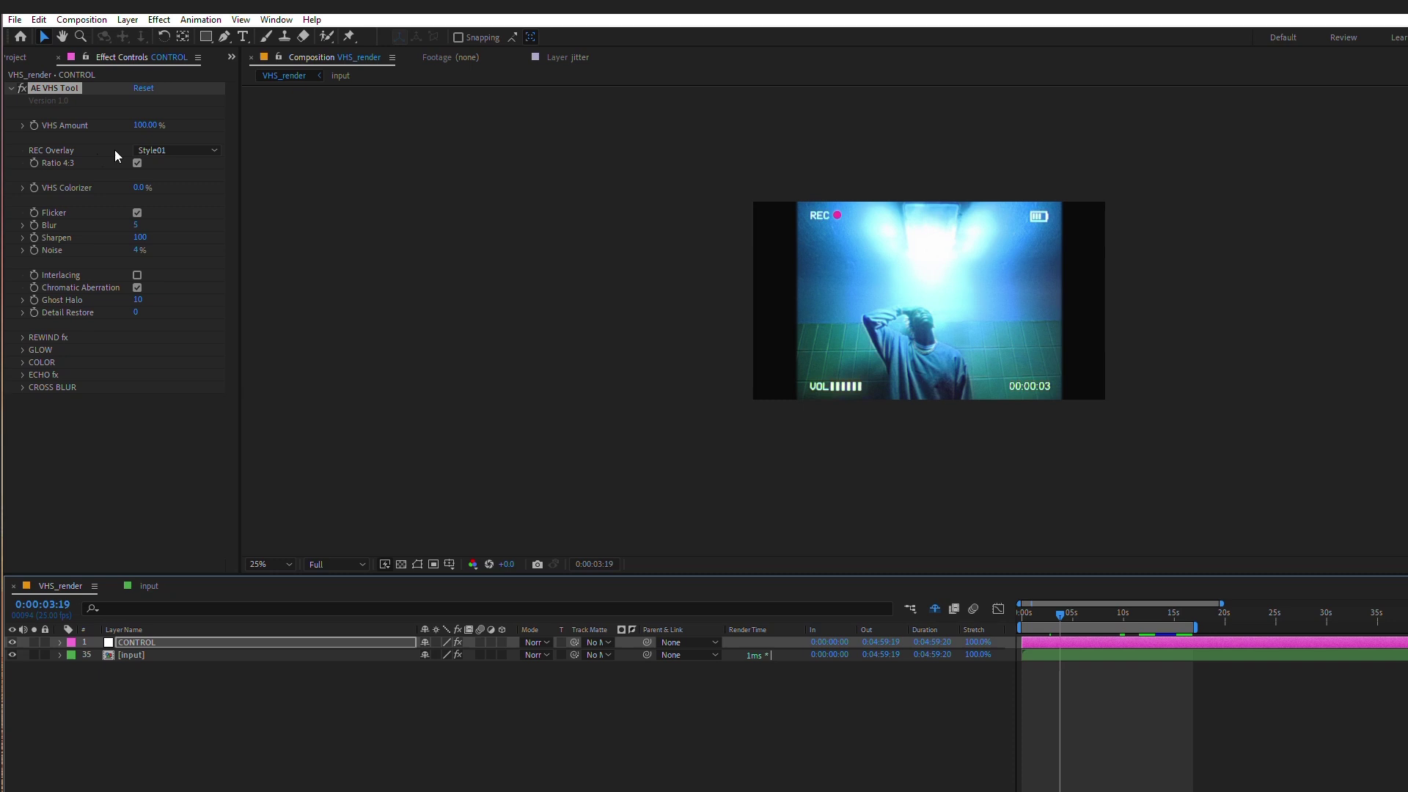
{"action": "left_click", "coordinate": [151, 150]}
{"action": "left_click", "coordinate": [168, 198]}
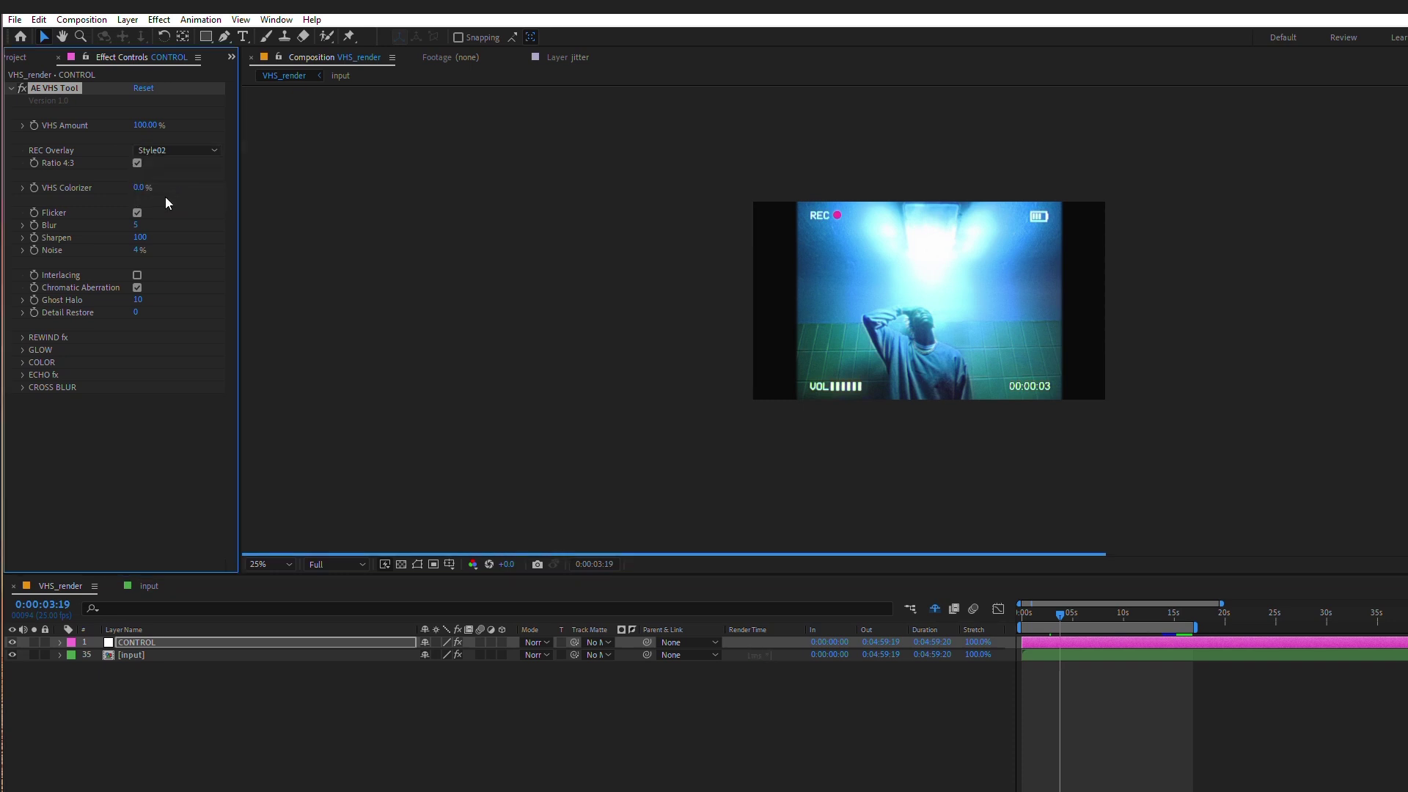
{"action": "left_click", "coordinate": [139, 167]}
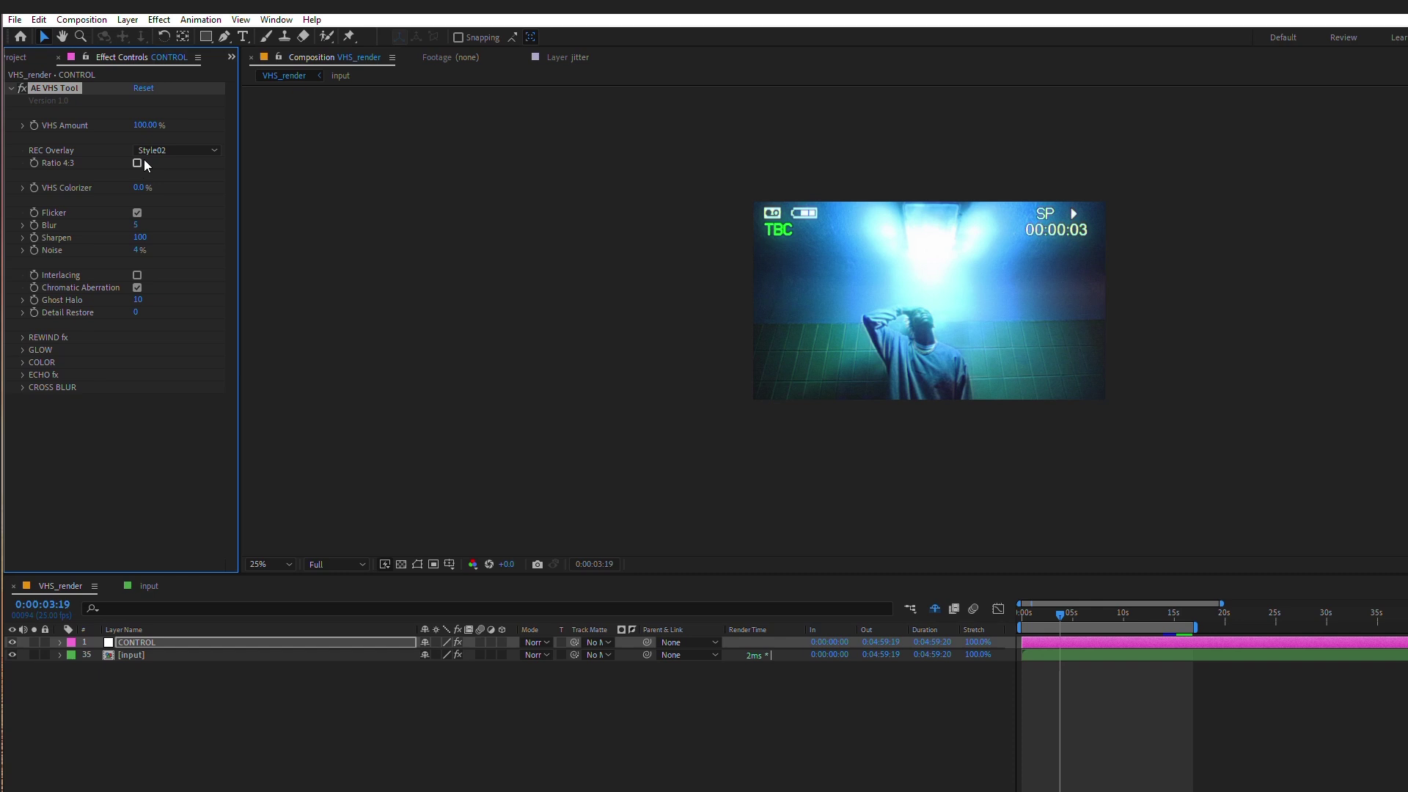
{"action": "left_click", "coordinate": [150, 151]}
{"action": "left_click", "coordinate": [169, 179]}
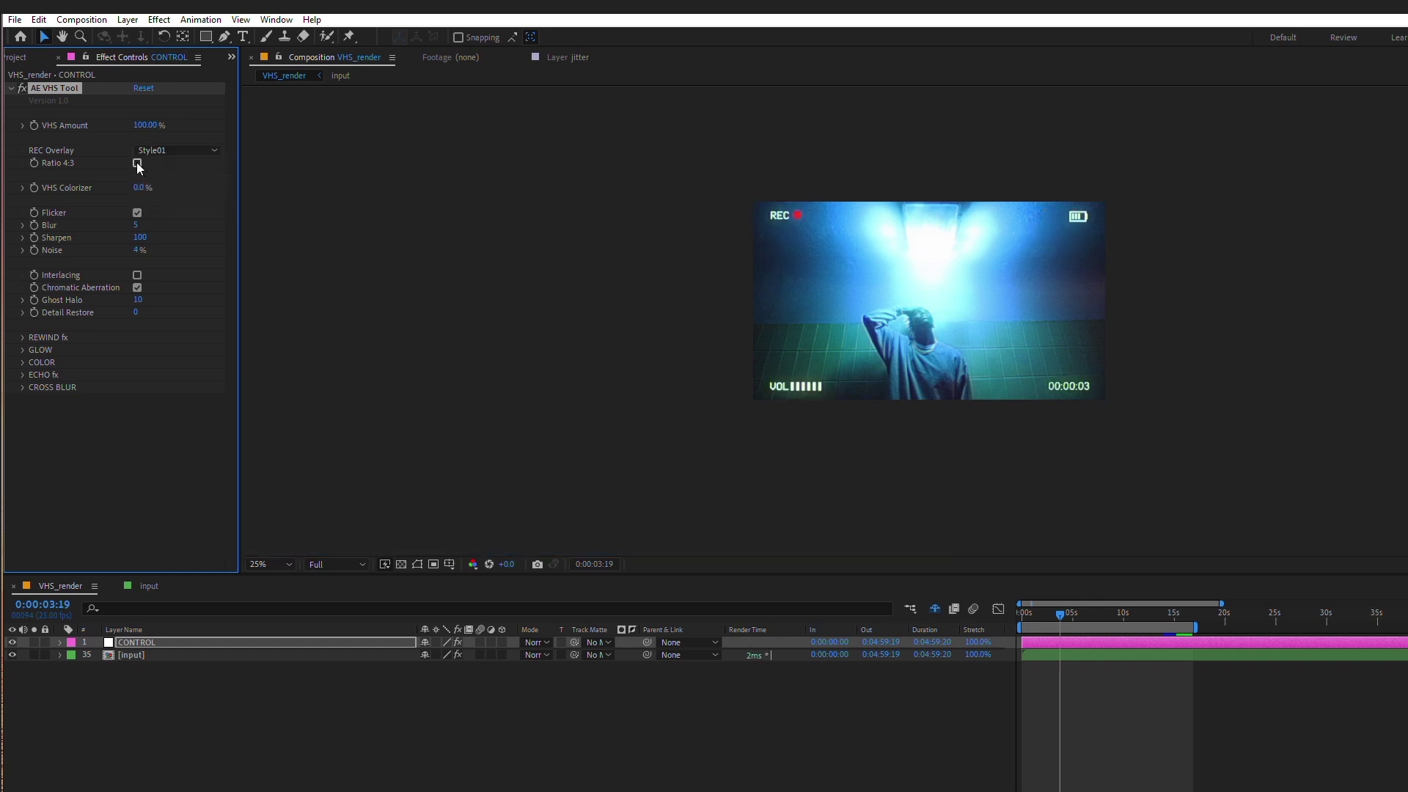
{"action": "left_click", "coordinate": [137, 163]}
{"action": "left_click", "coordinate": [151, 150]}
{"action": "left_click", "coordinate": [156, 164]}
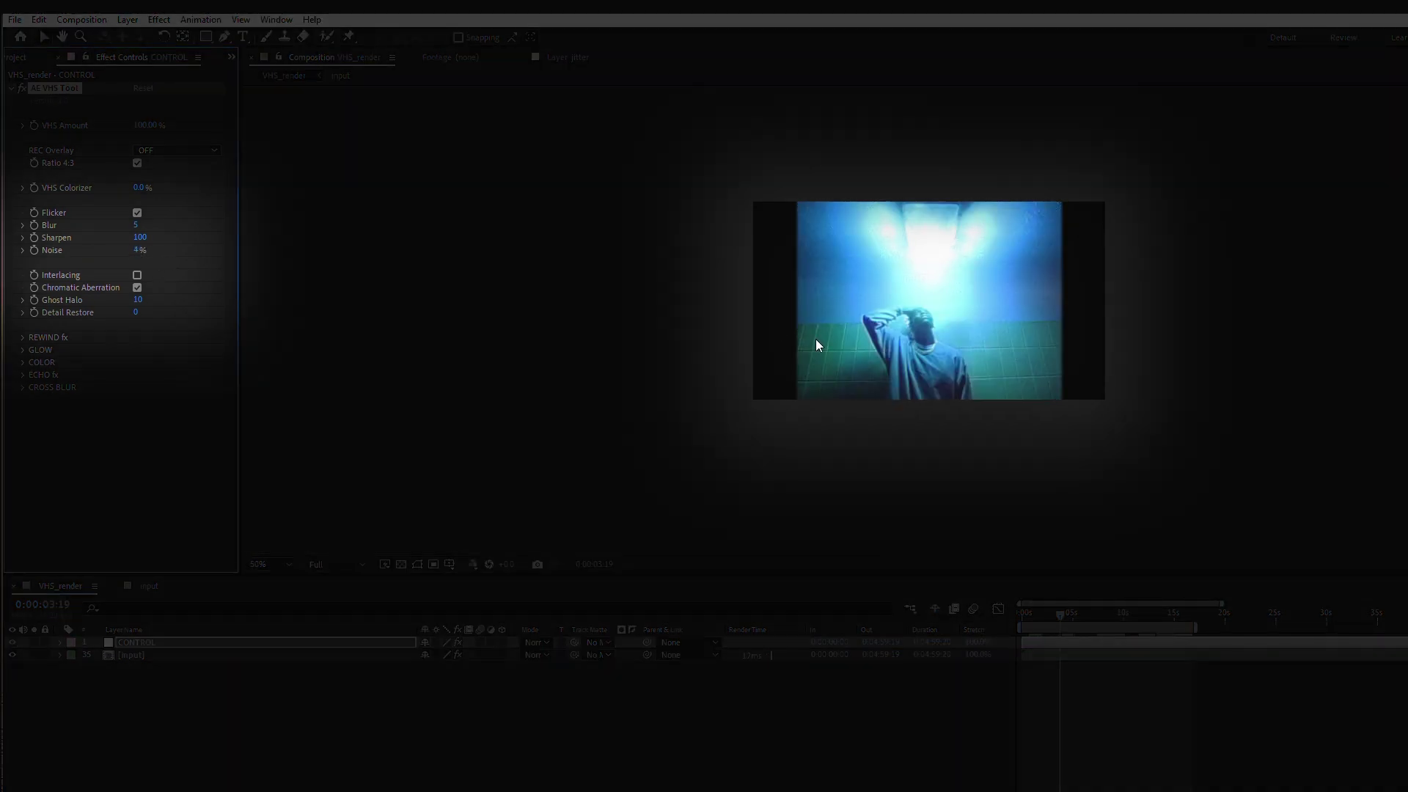
{"action": "scroll", "coordinate": [815, 339], "scroll_direction": "up", "scroll_amount": 2}
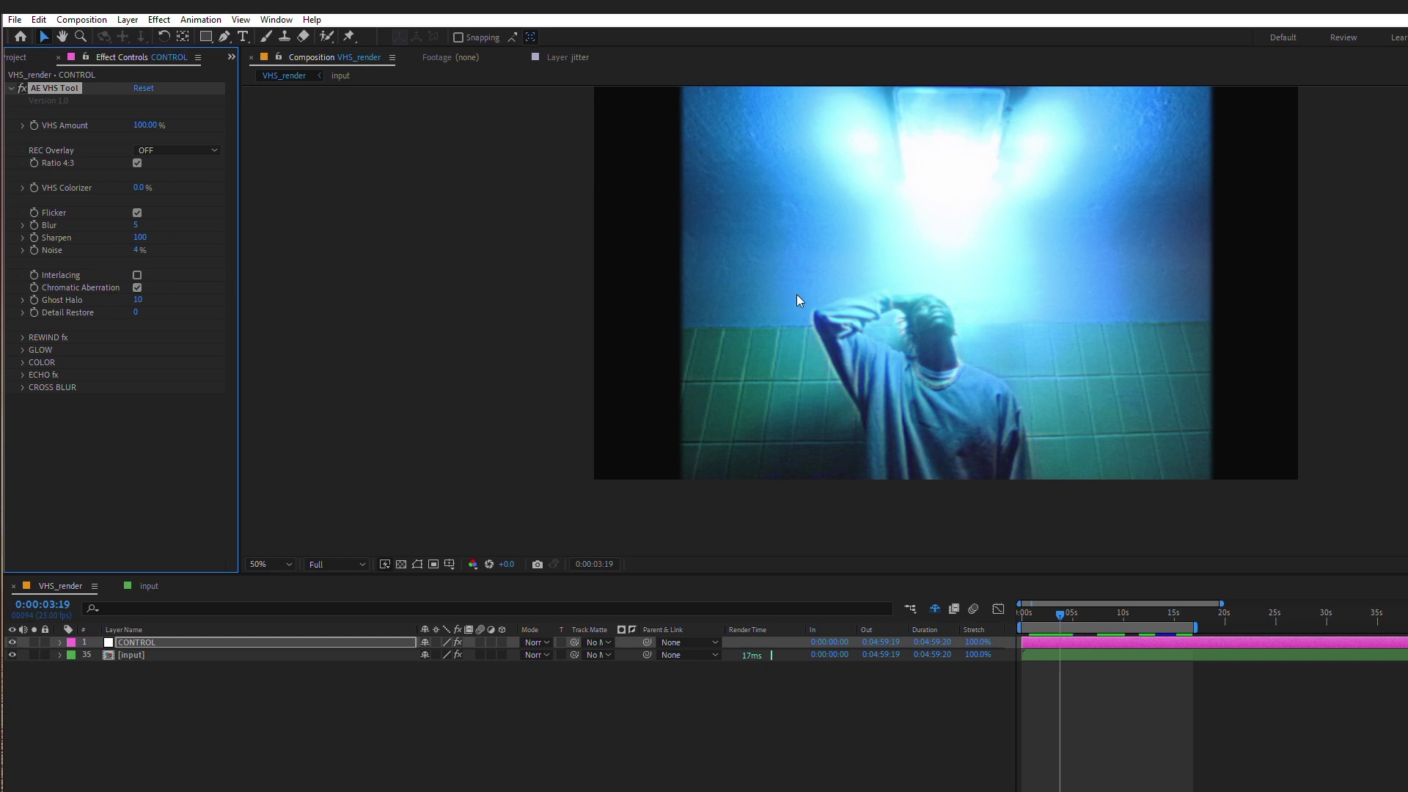
{"action": "scroll", "coordinate": [833, 295], "scroll_direction": "up", "scroll_amount": 2}
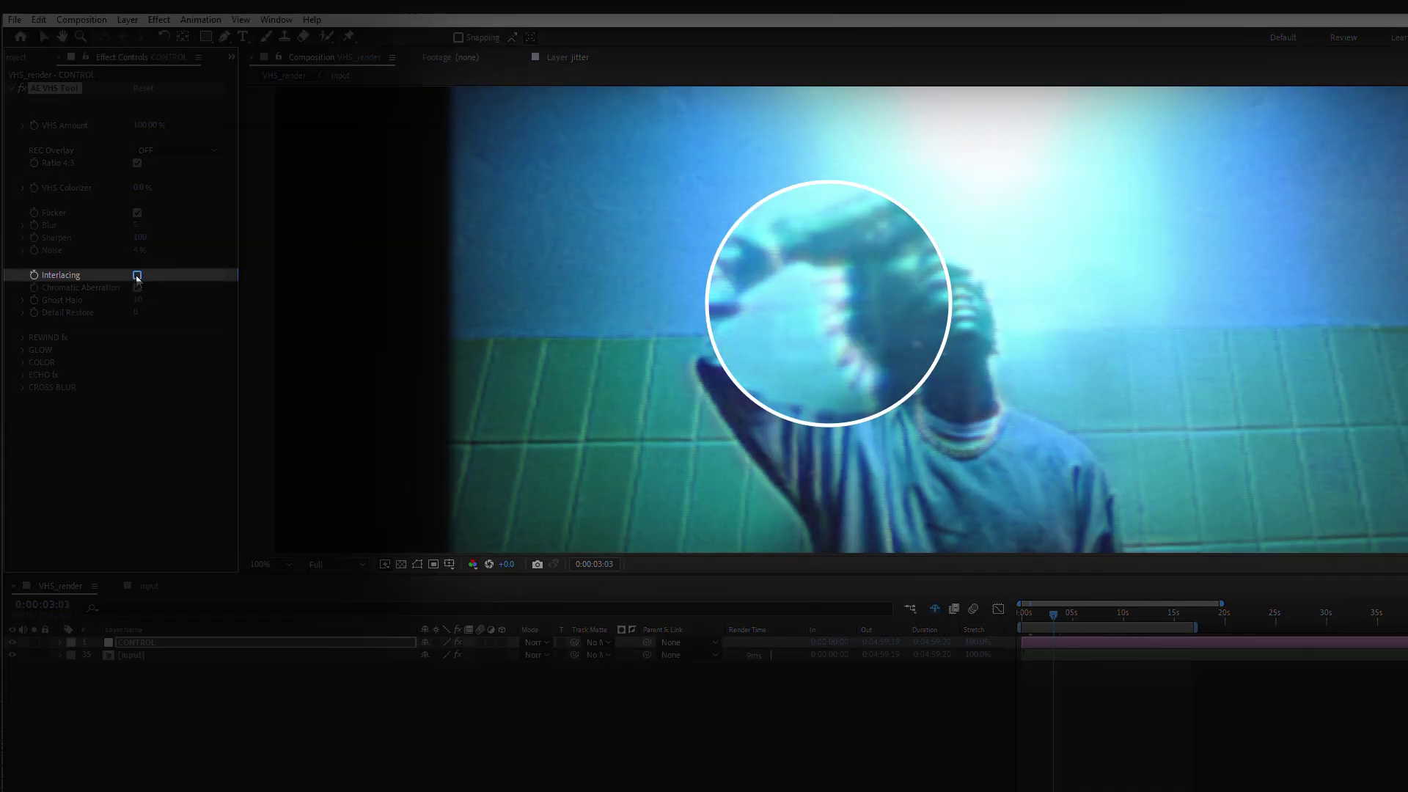
{"action": "left_click", "coordinate": [137, 276]}
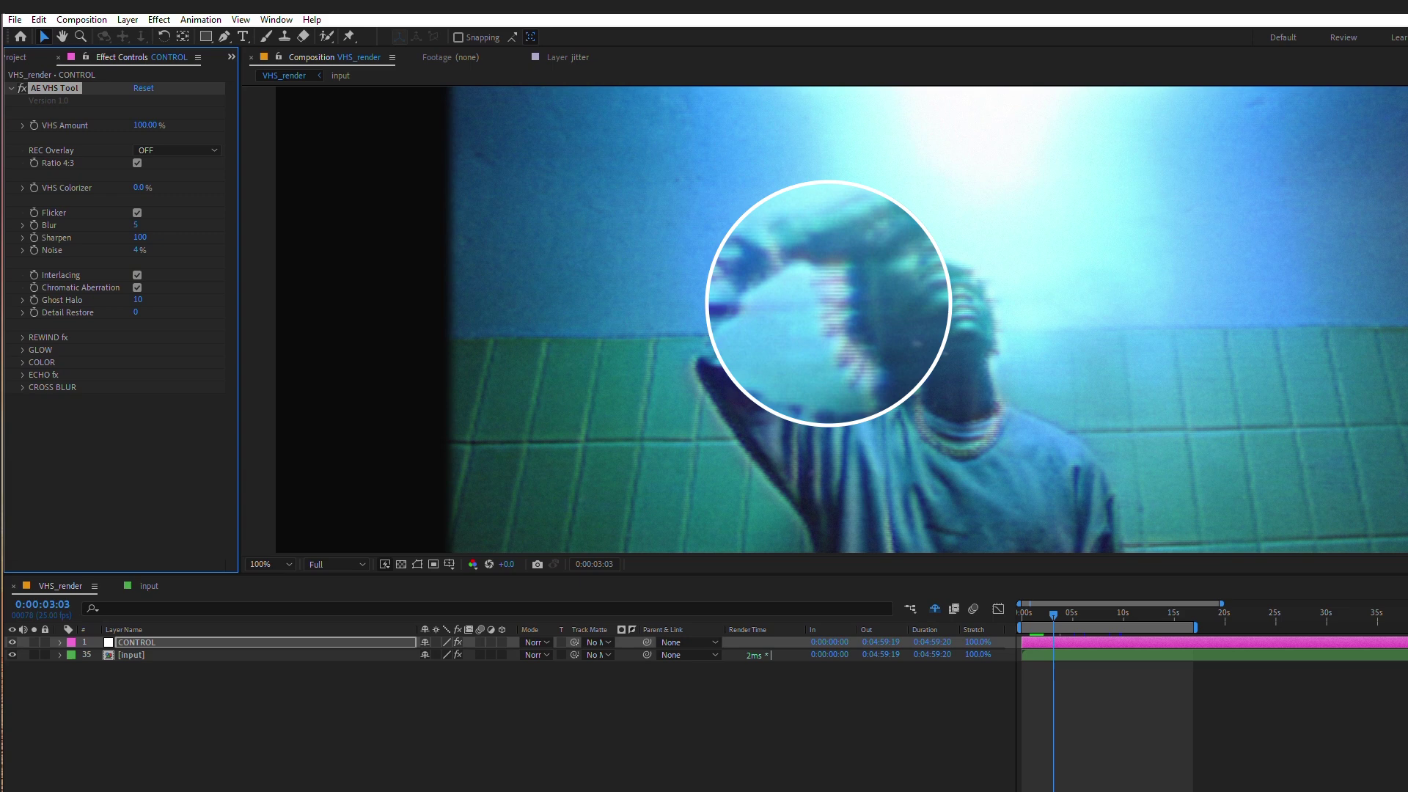
{"action": "left_click", "coordinate": [137, 288]}
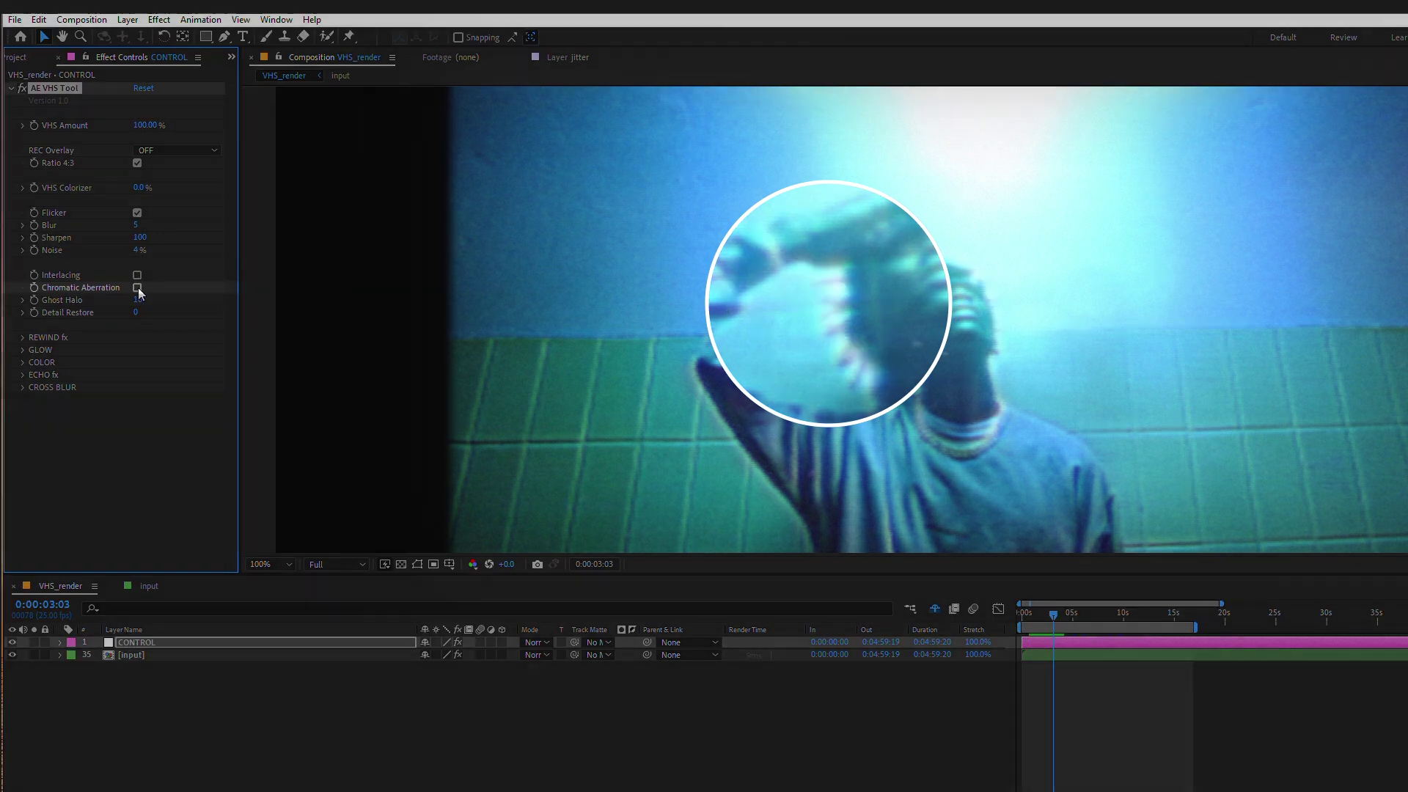
{"action": "left_click", "coordinate": [137, 288]}
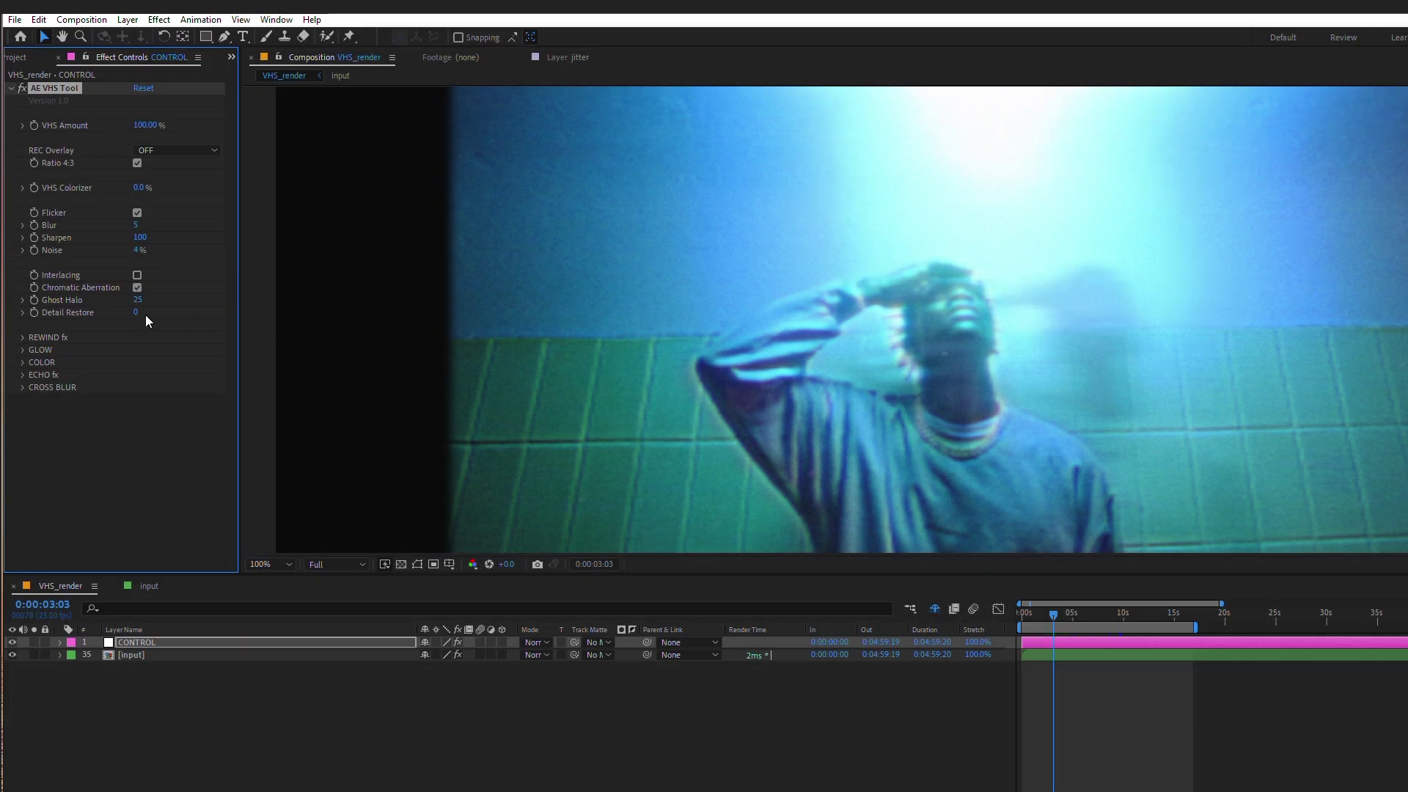
{"action": "left_click", "coordinate": [137, 300]}
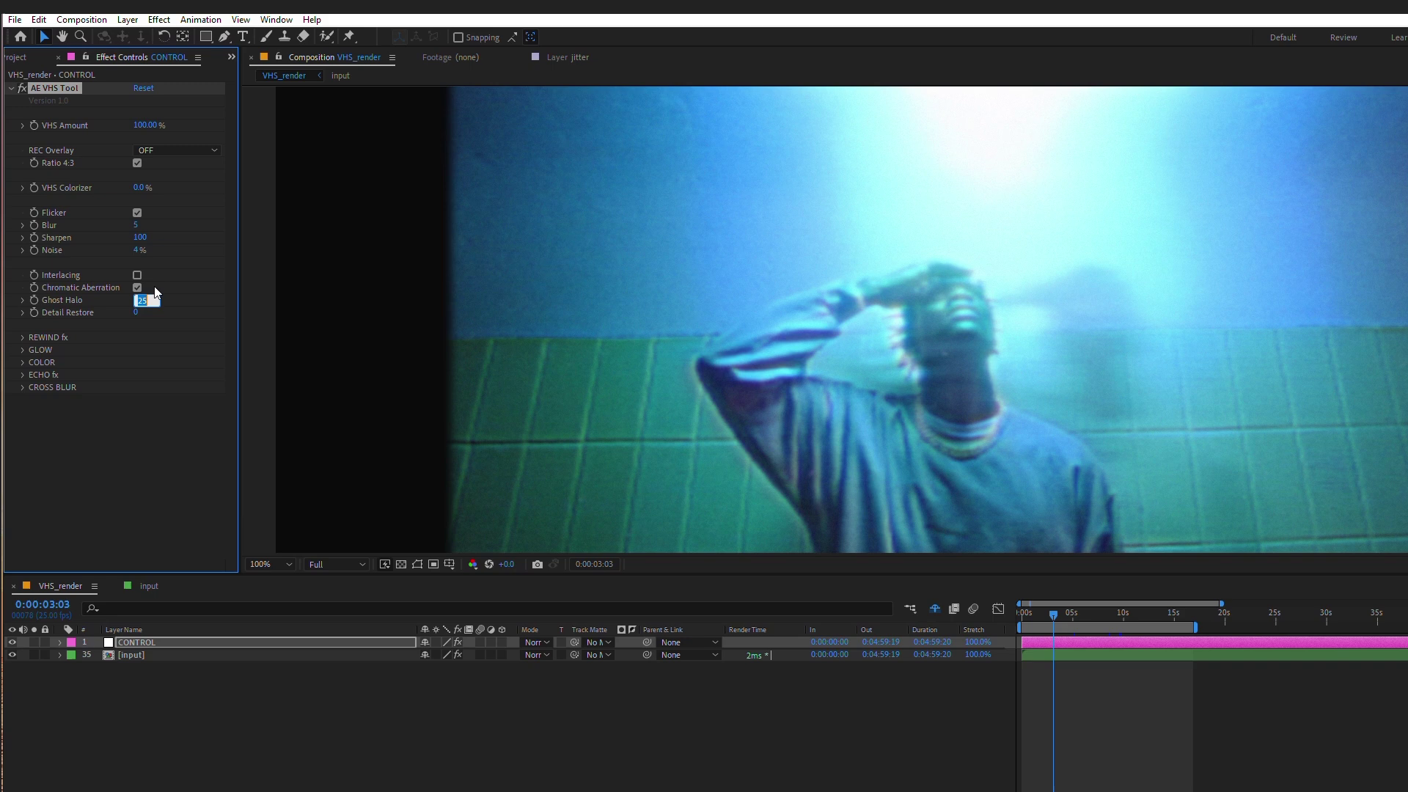
{"action": "type", "text": "10"}
{"action": "key", "text": "Return"}
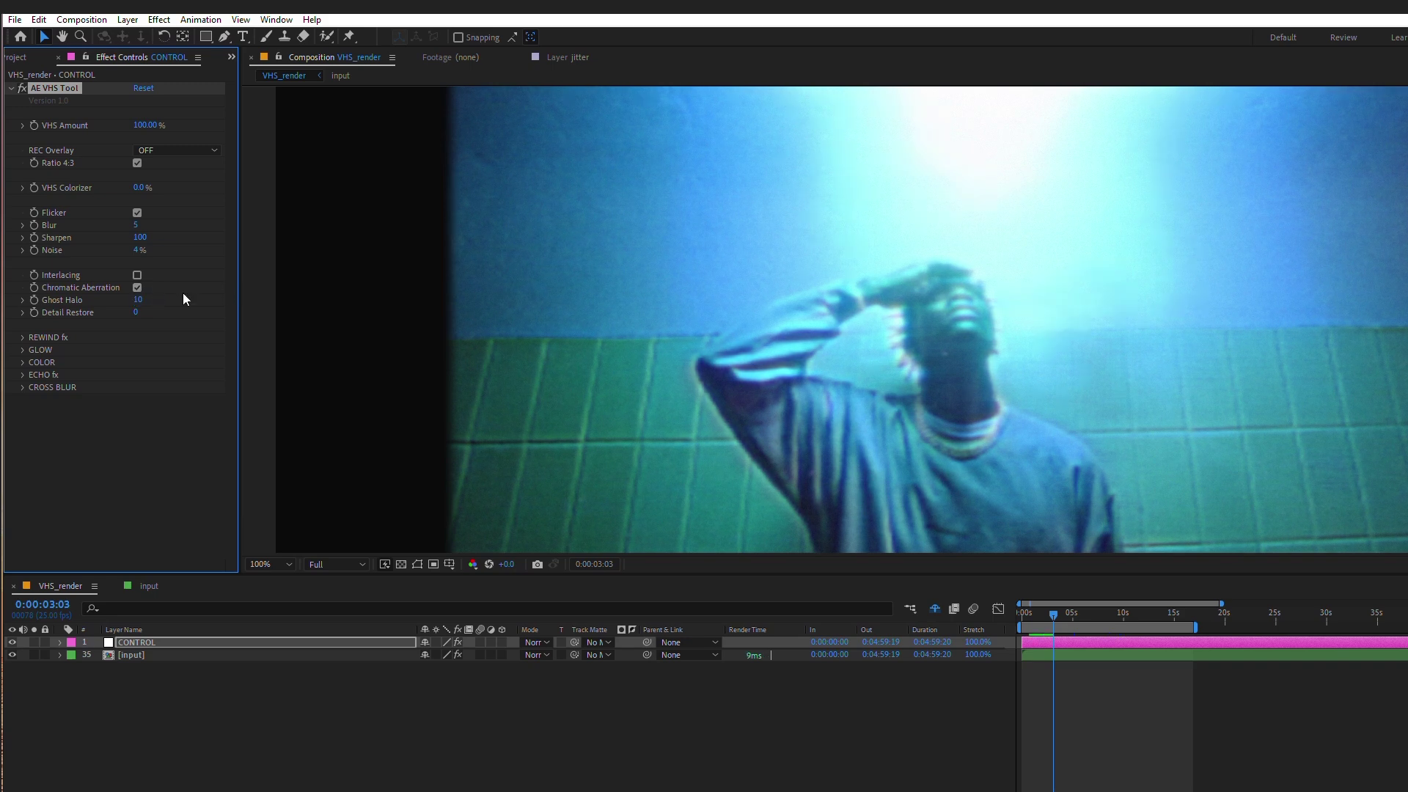
{"action": "left_click_drag", "start_coordinate": [139, 320], "coordinate": [278, 324]}
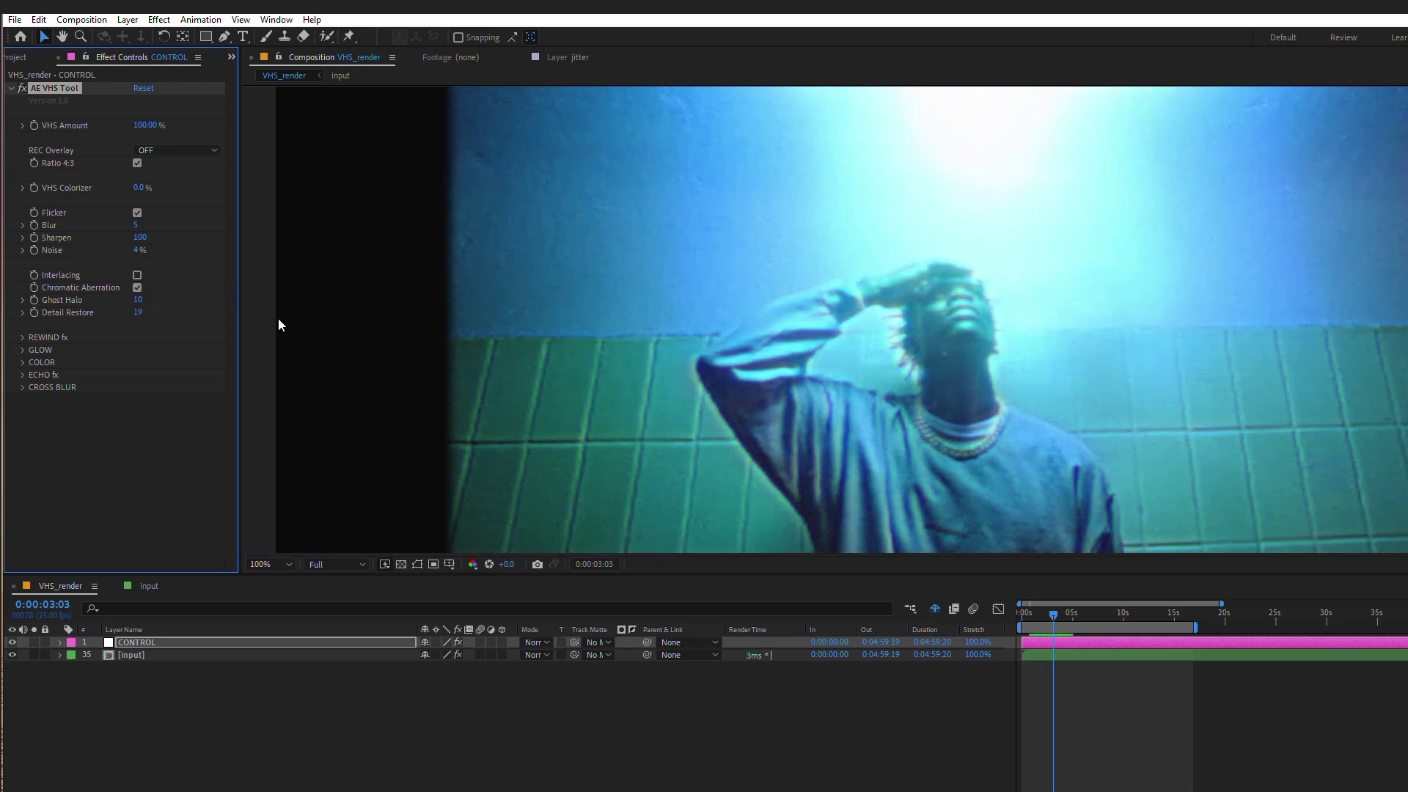
{"action": "left_click_drag", "start_coordinate": [137, 312], "coordinate": [145, 314]}
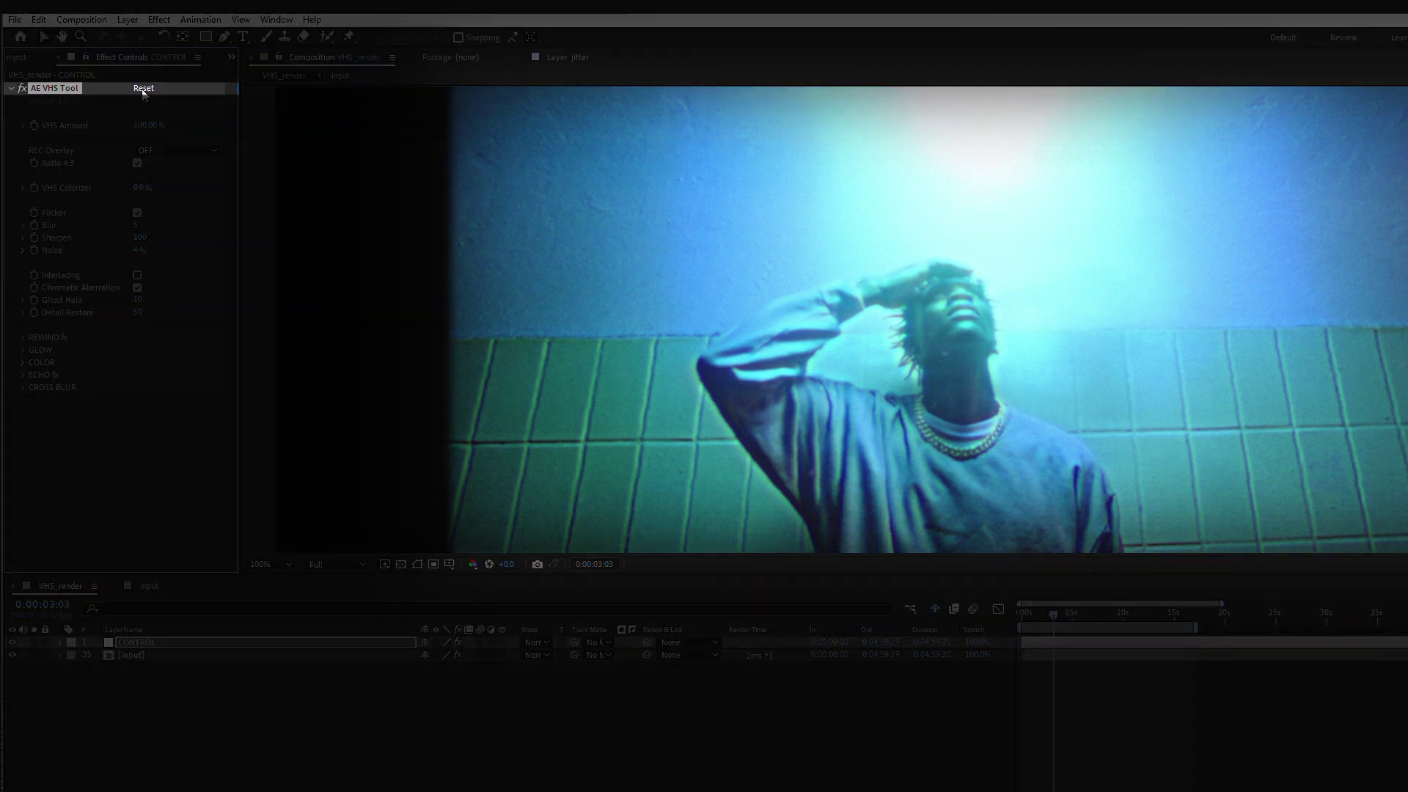
{"action": "left_click", "coordinate": [143, 89]}
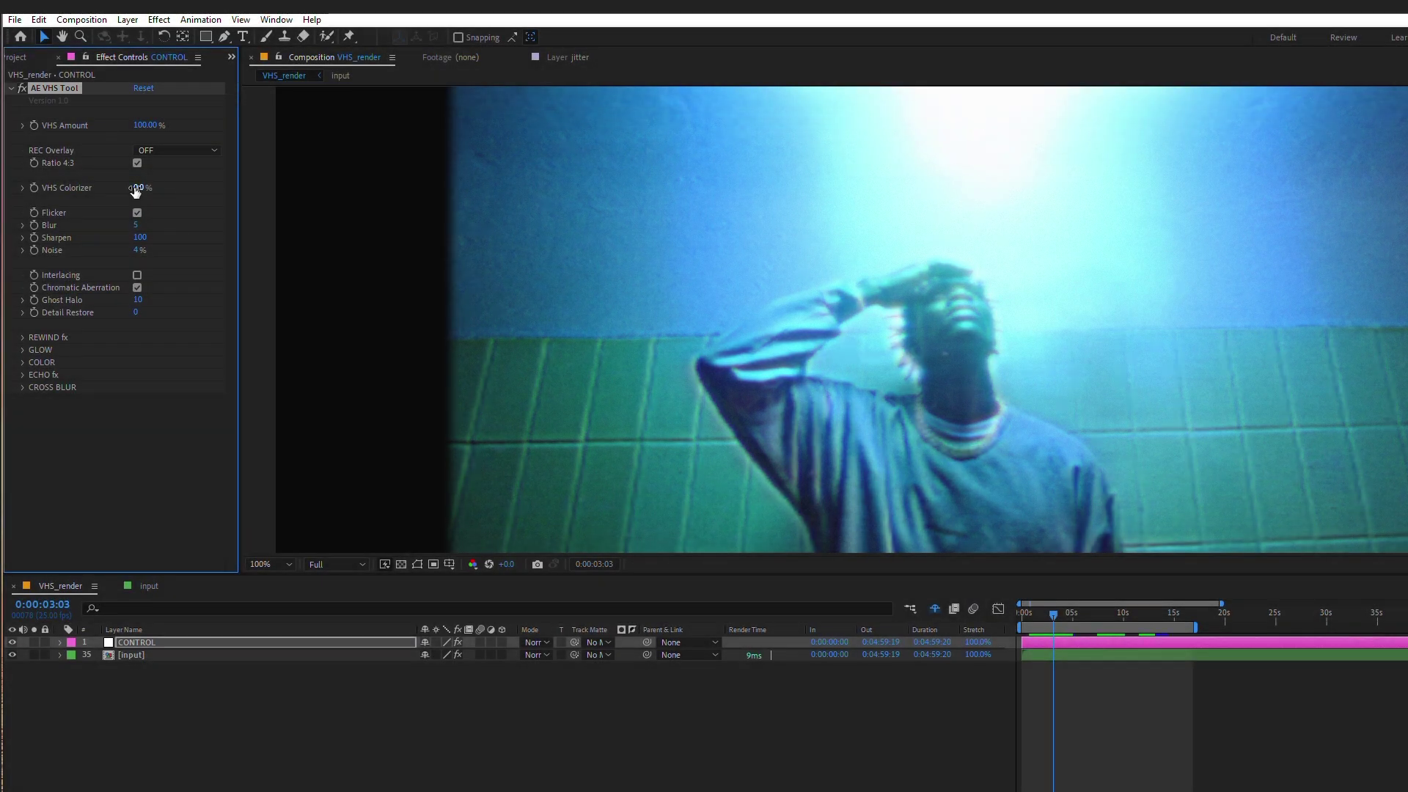
{"action": "left_click", "coordinate": [135, 189]}
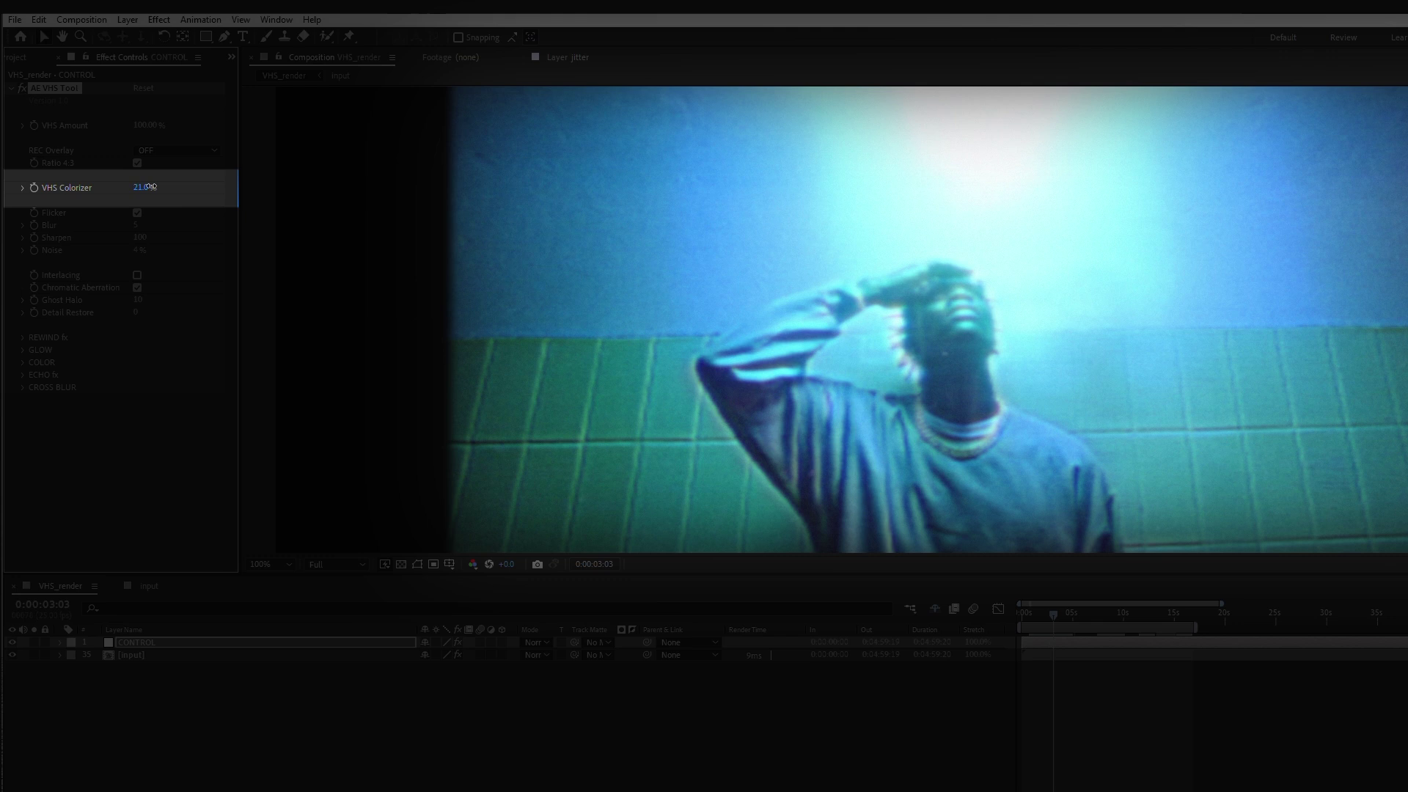
{"action": "left_click_drag", "start_coordinate": [150, 187], "coordinate": [201, 189]}
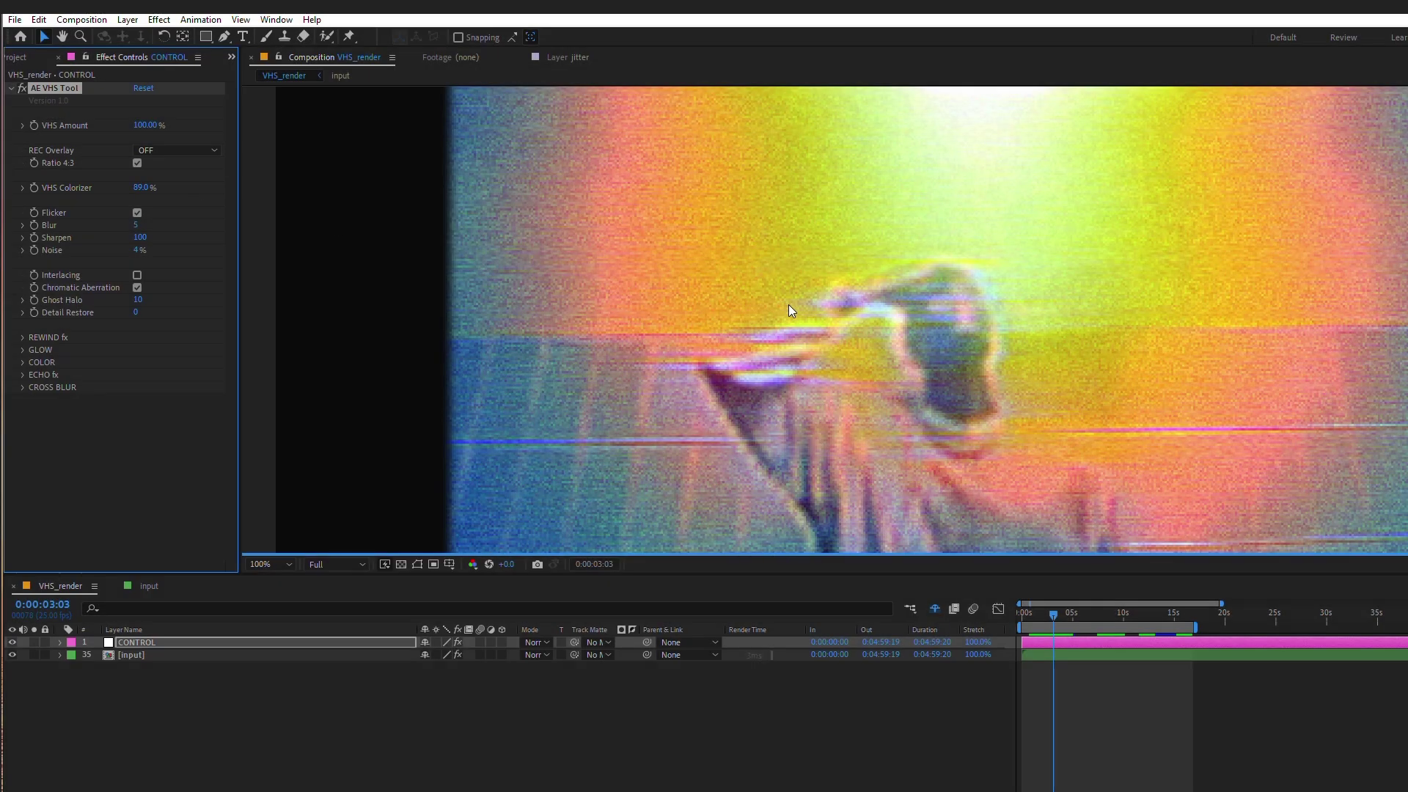
{"action": "scroll", "coordinate": [791, 311], "scroll_direction": "down", "scroll_amount": 2}
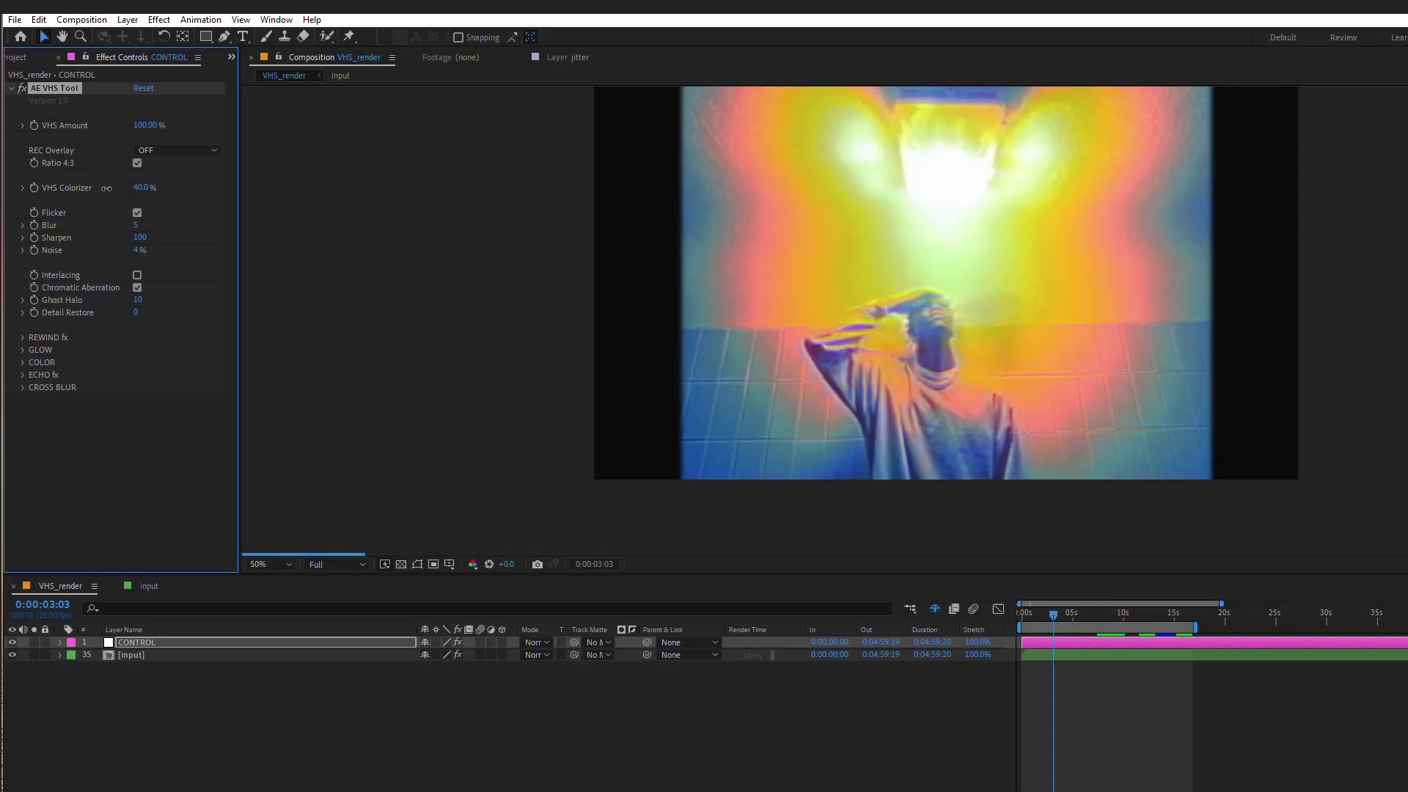
{"action": "left_click_drag", "start_coordinate": [151, 188], "coordinate": [113, 293]}
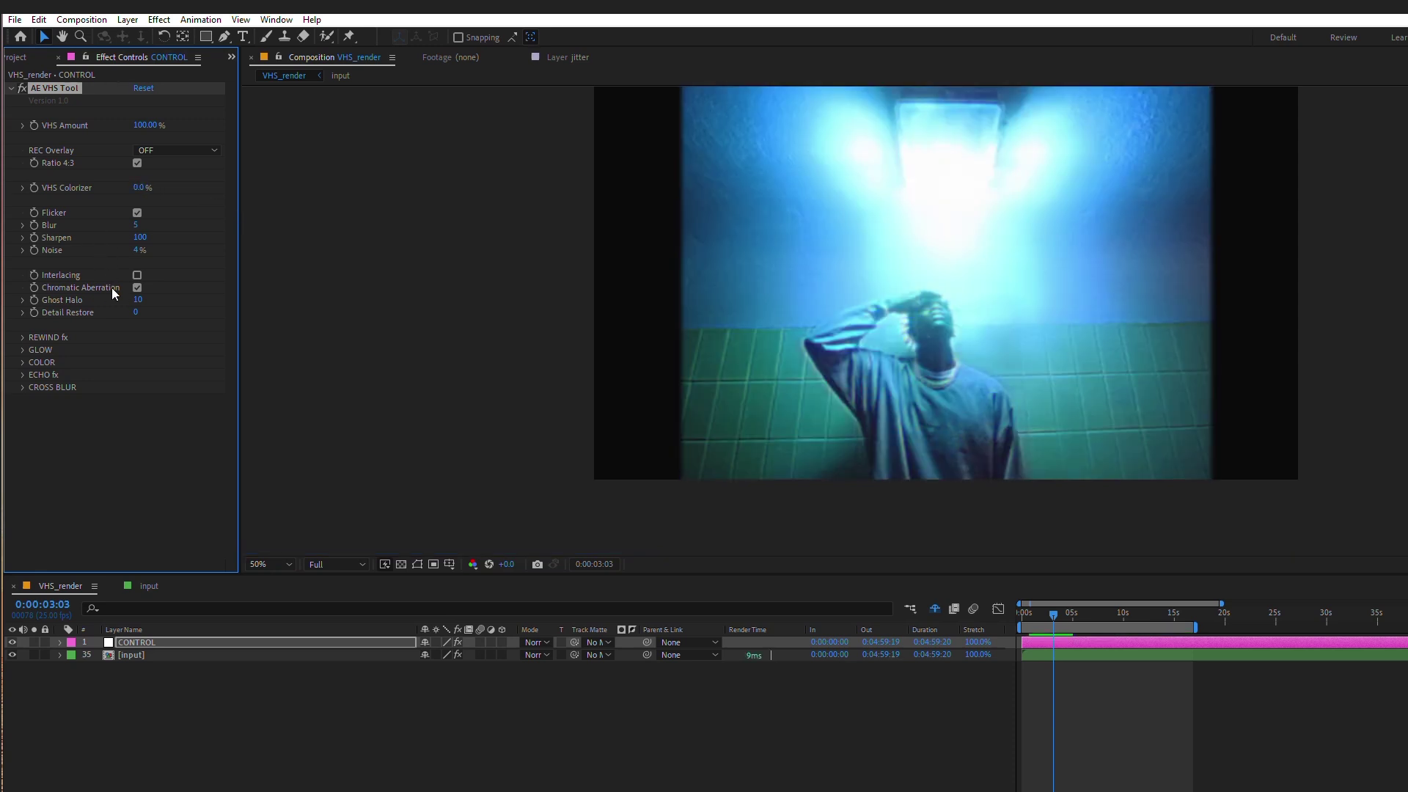
Expand the REWIND fx options and move the time indicator back to the first frame.
{"action": "left_click", "coordinate": [22, 338]}
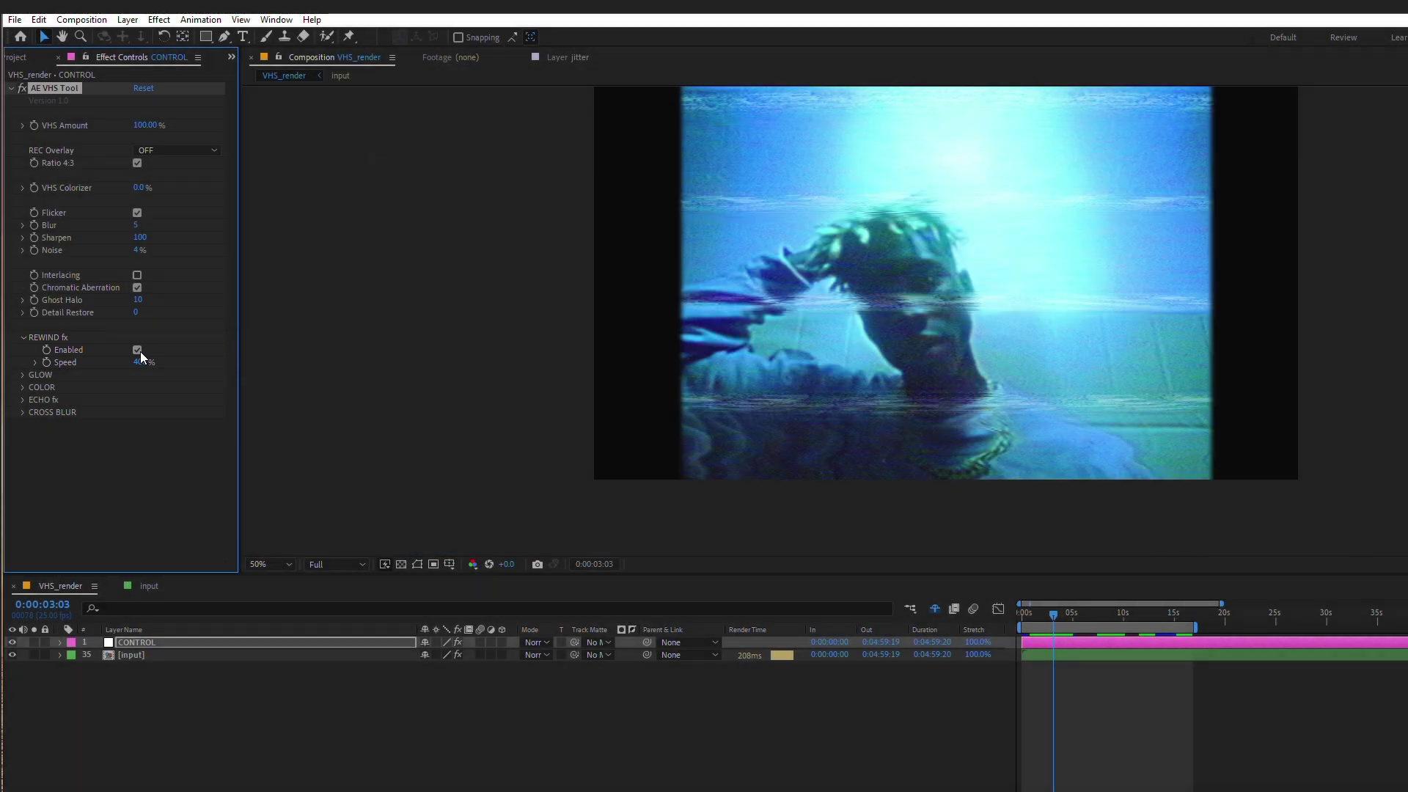
{"action": "left_click_drag", "start_coordinate": [1052, 624], "coordinate": [1014, 622]}
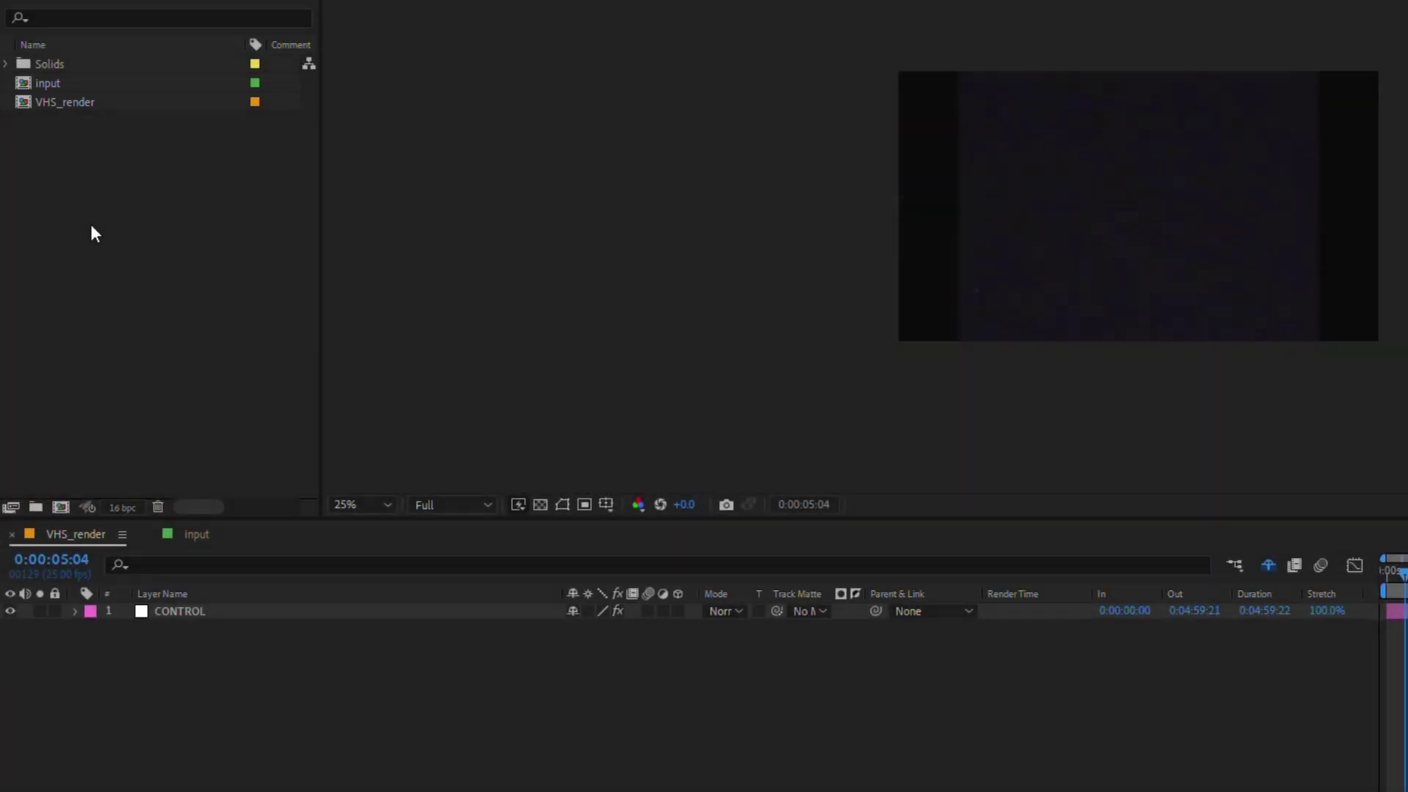
Import the three compilation clips: 4k, 1000x775px and 1080p.
{"action": "double_click", "coordinate": [94, 234]}
{"action": "left_click", "coordinate": [433, 151]}
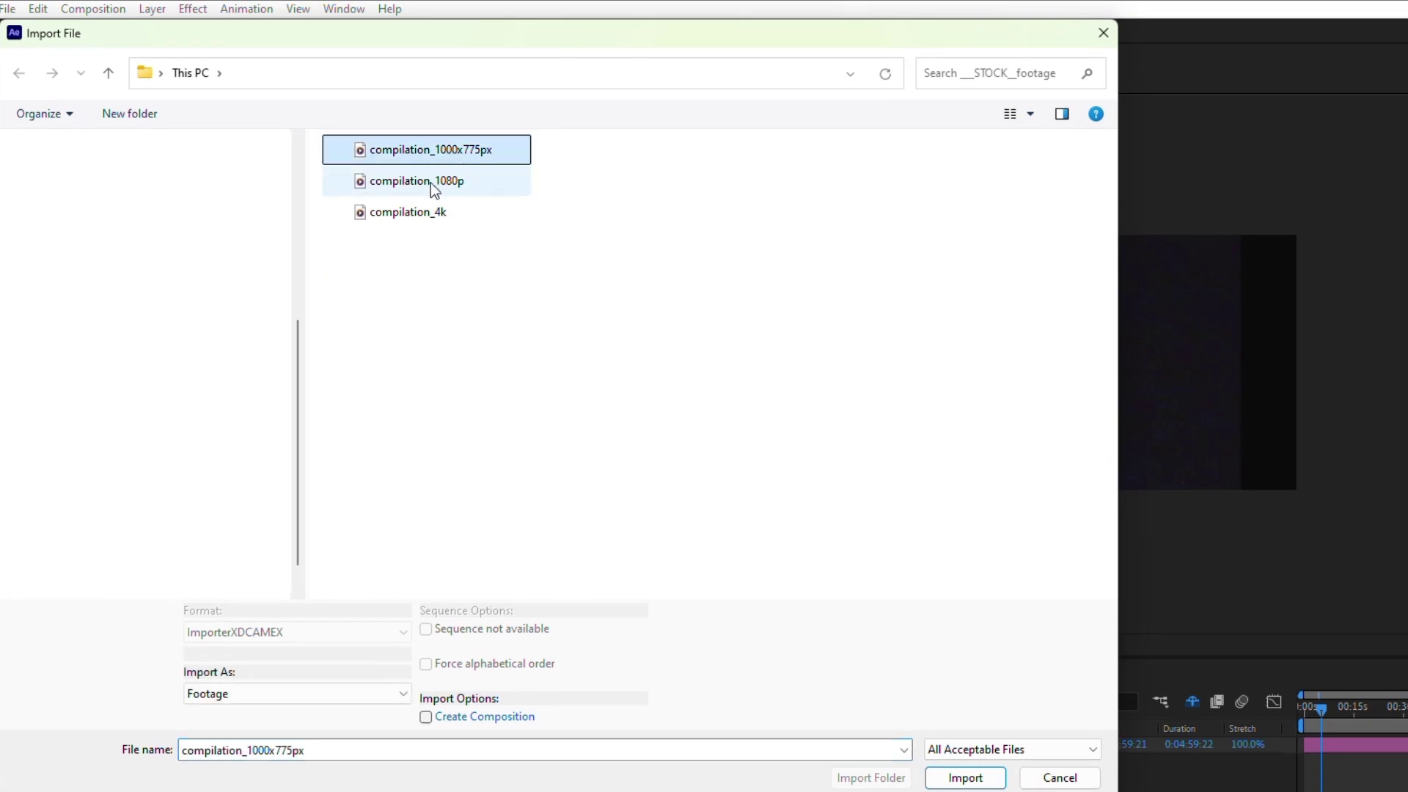
{"action": "left_click", "coordinate": [425, 214], "text": "shift"}
{"action": "left_click", "coordinate": [998, 777]}
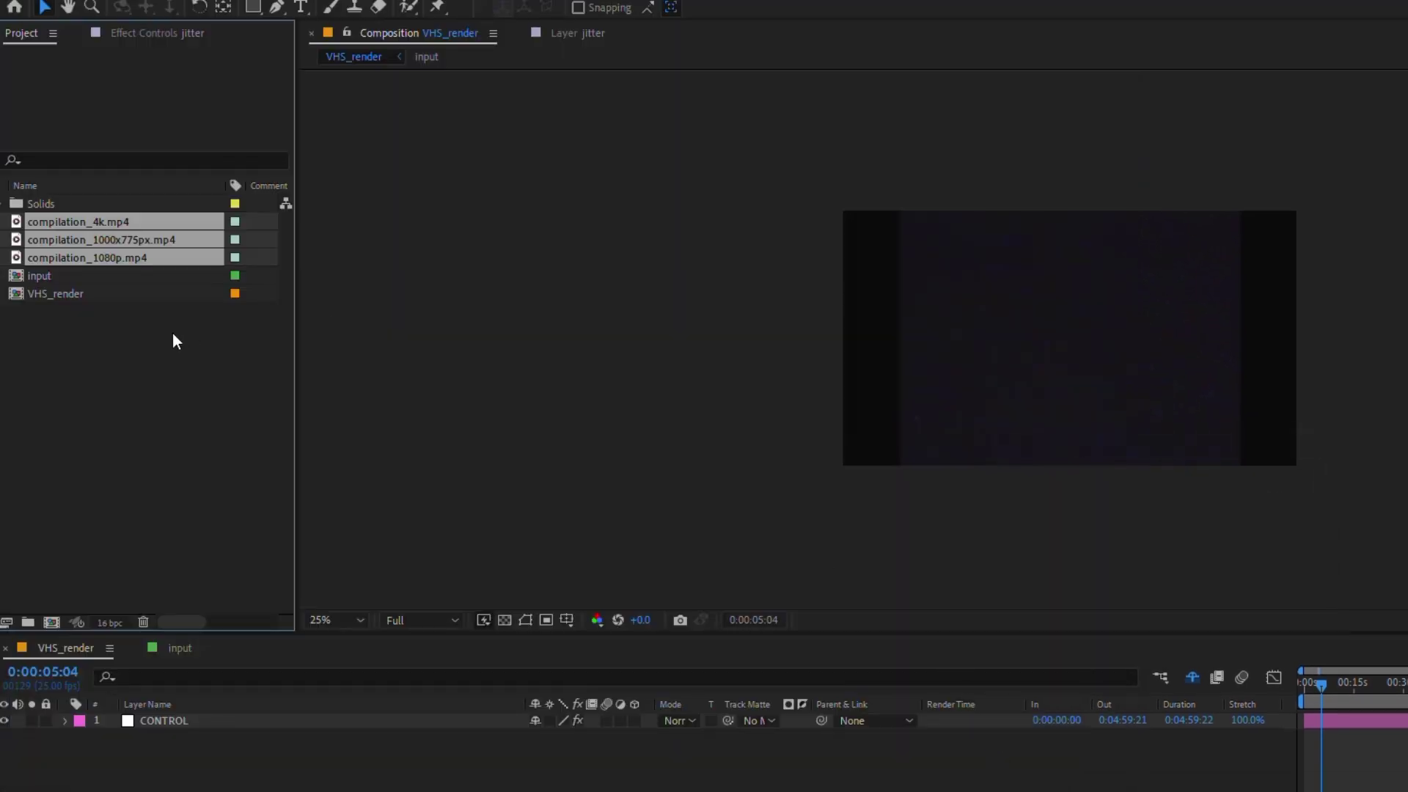
Place compilation_4k.mp4 as a layer in the input comp's timeline.
{"action": "left_click", "coordinate": [98, 367]}
{"action": "left_click", "coordinate": [91, 222]}
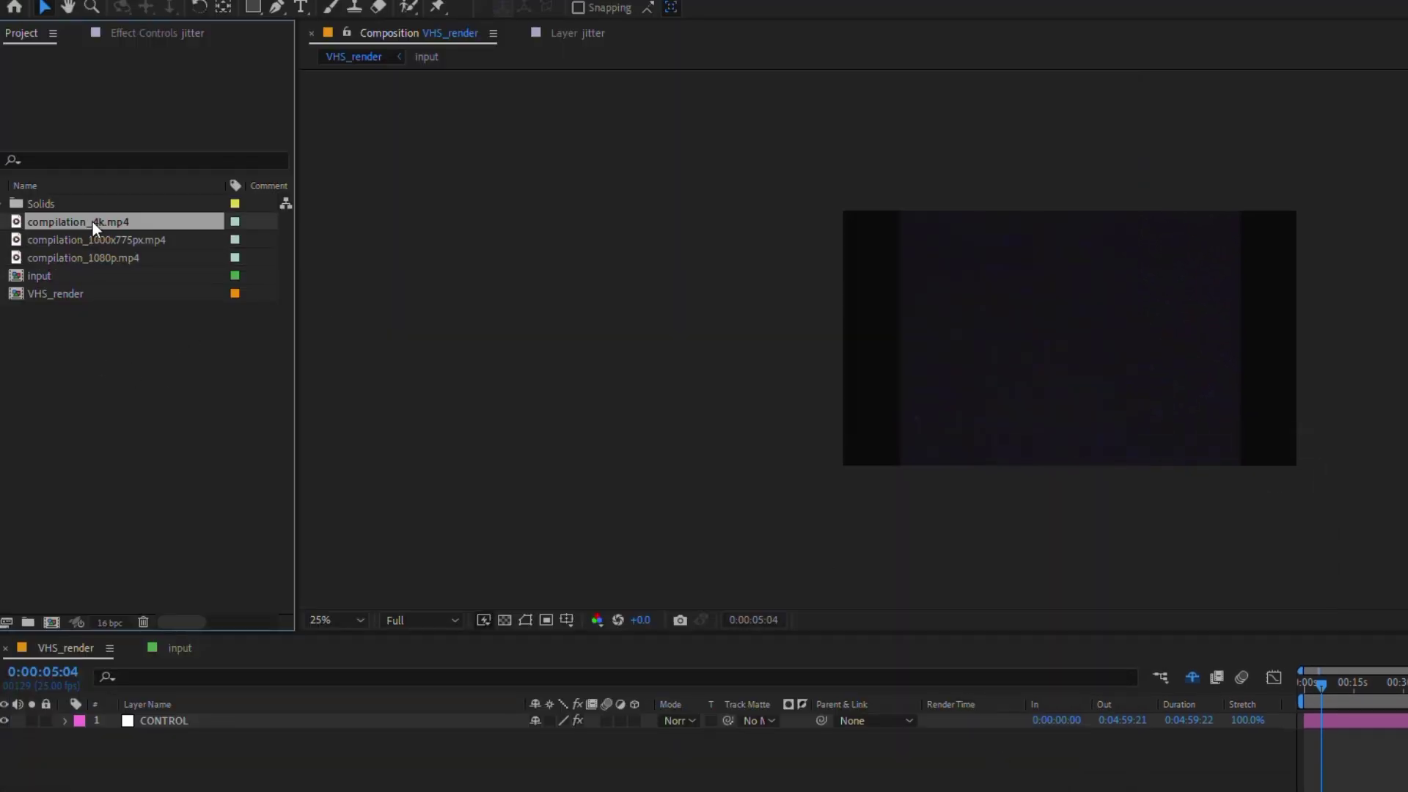
{"action": "left_click", "coordinate": [180, 649]}
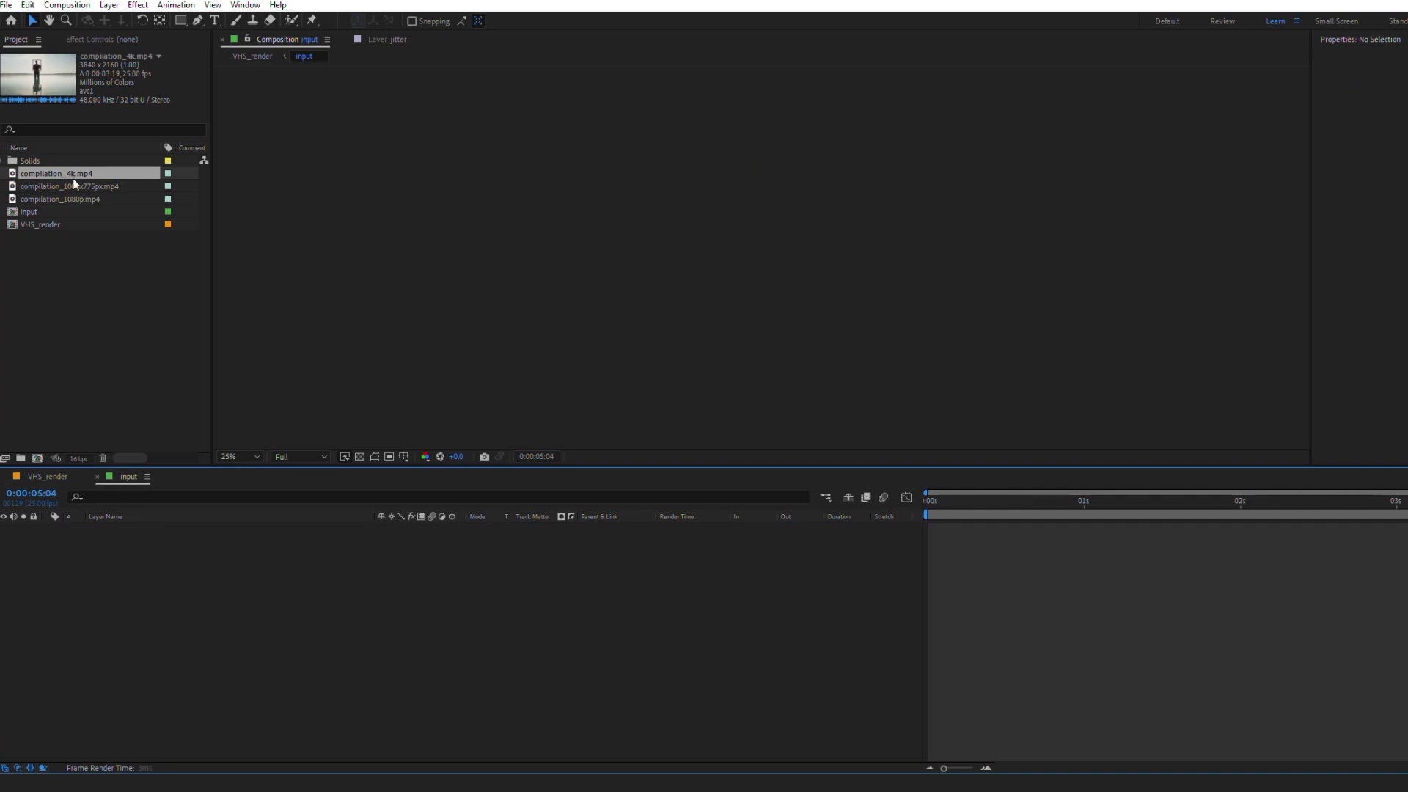
{"action": "left_click_drag", "start_coordinate": [72, 179], "coordinate": [250, 593]}
Set the input comp to the UHD (4K) 3840x2160, 25 fps preset.
{"action": "left_click", "coordinate": [996, 502]}
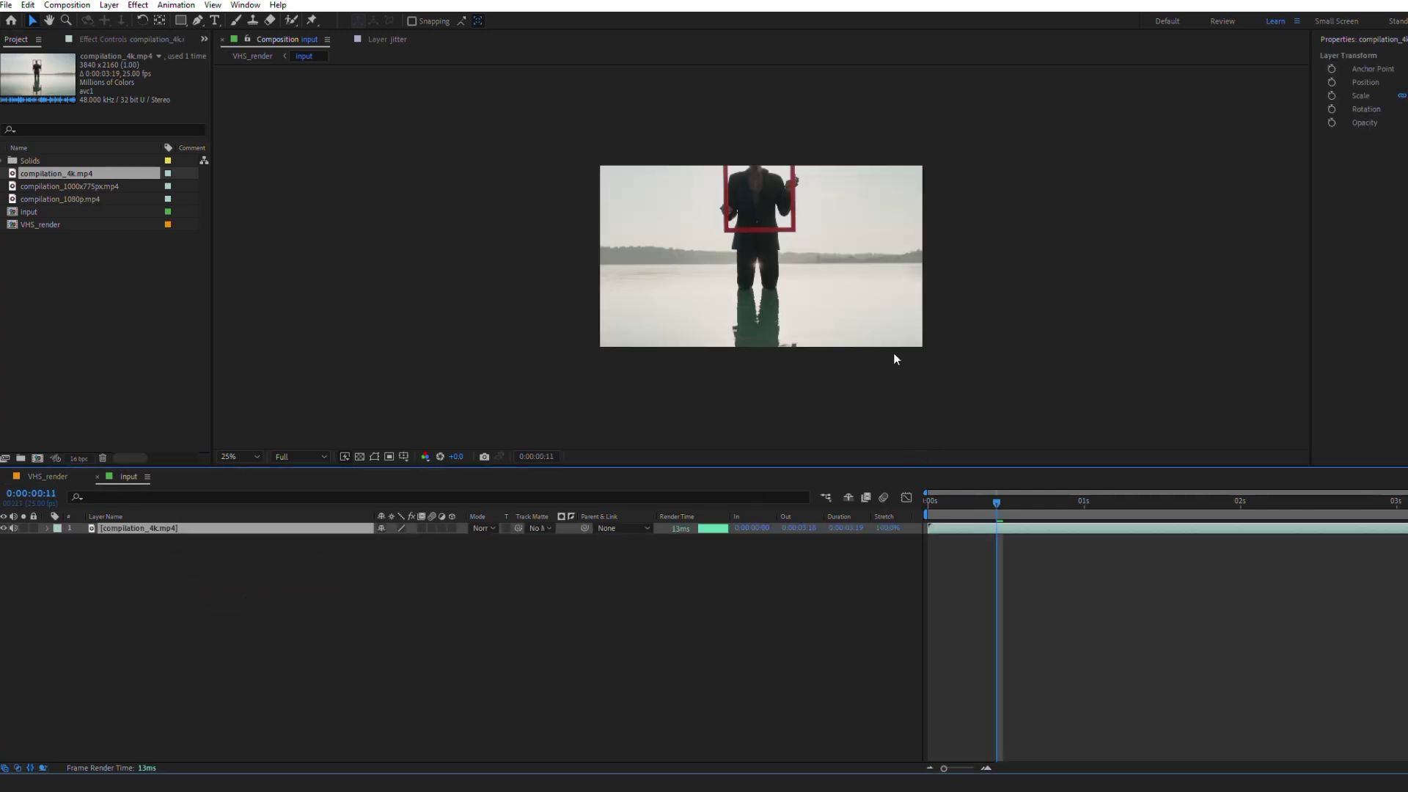
{"action": "left_click", "coordinate": [1002, 504]}
{"action": "left_click", "coordinate": [67, 5]}
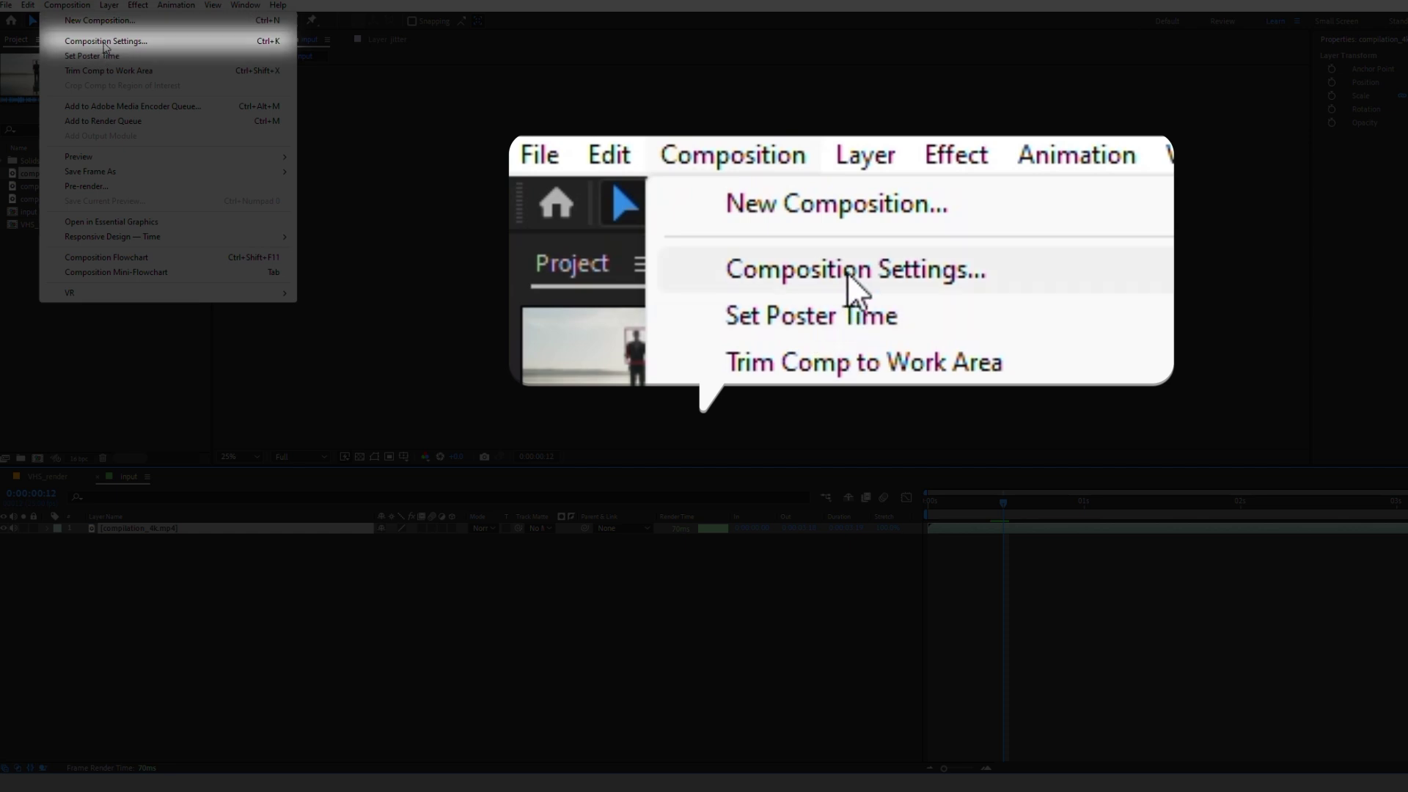
{"action": "left_click", "coordinate": [104, 42]}
{"action": "left_click", "coordinate": [715, 415]}
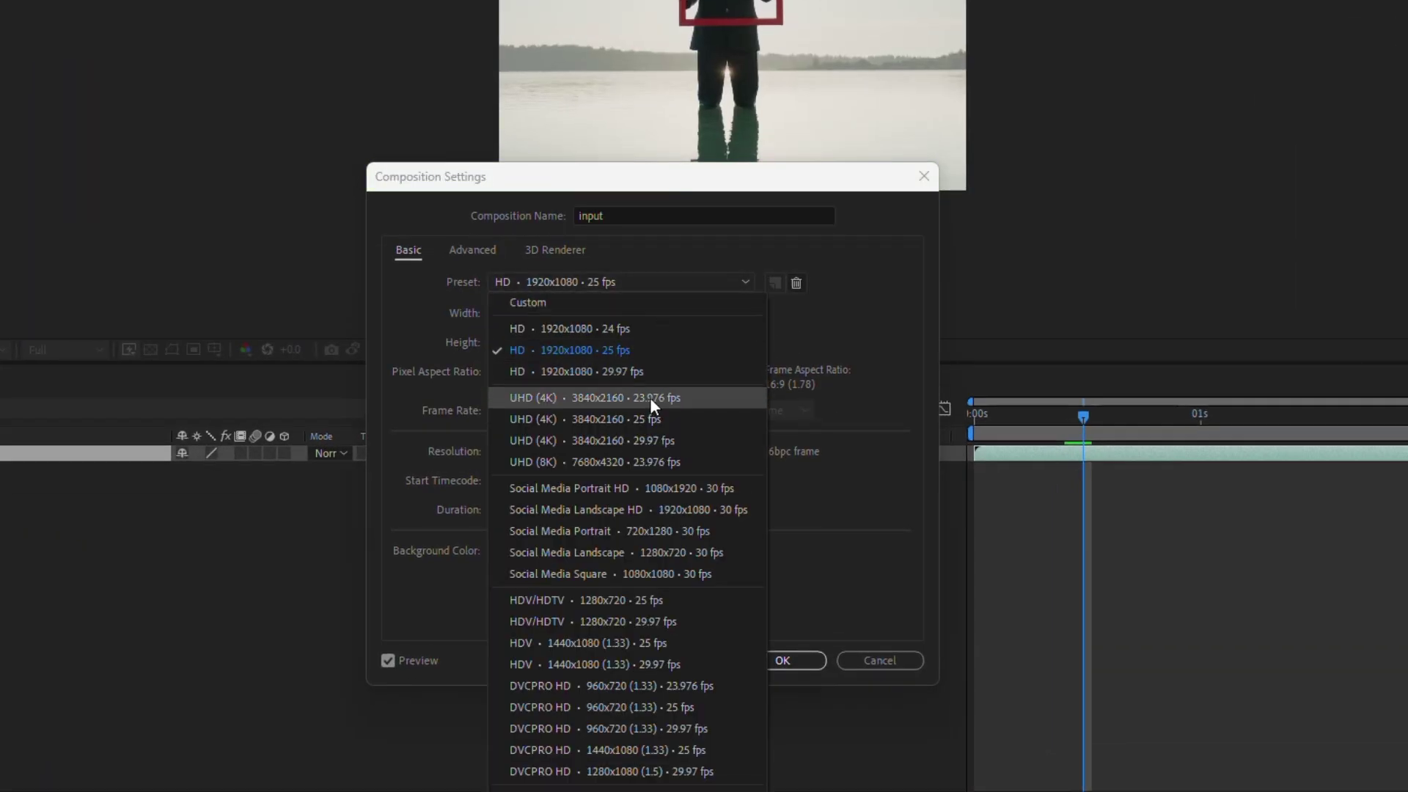
{"action": "left_click", "coordinate": [650, 419]}
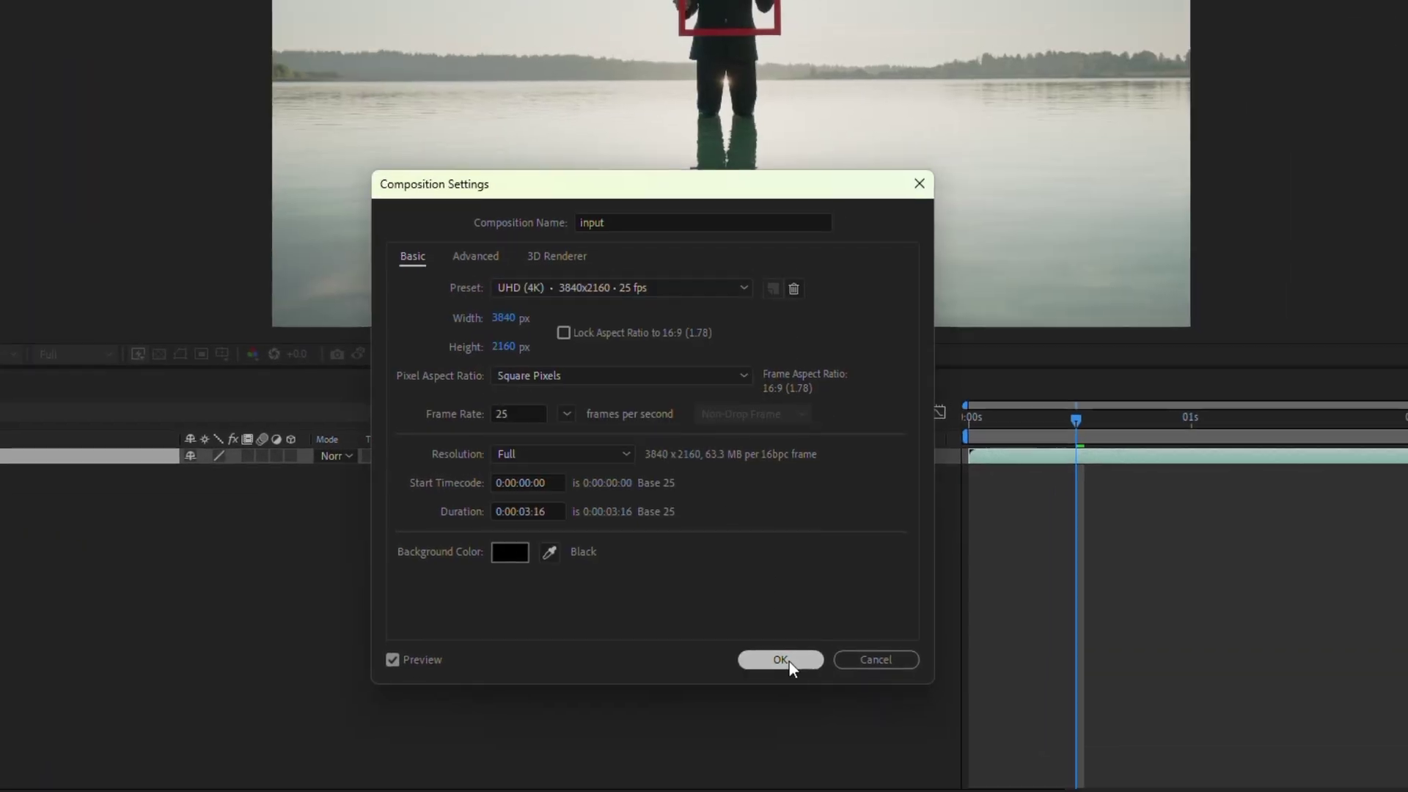
{"action": "left_click", "coordinate": [786, 661]}
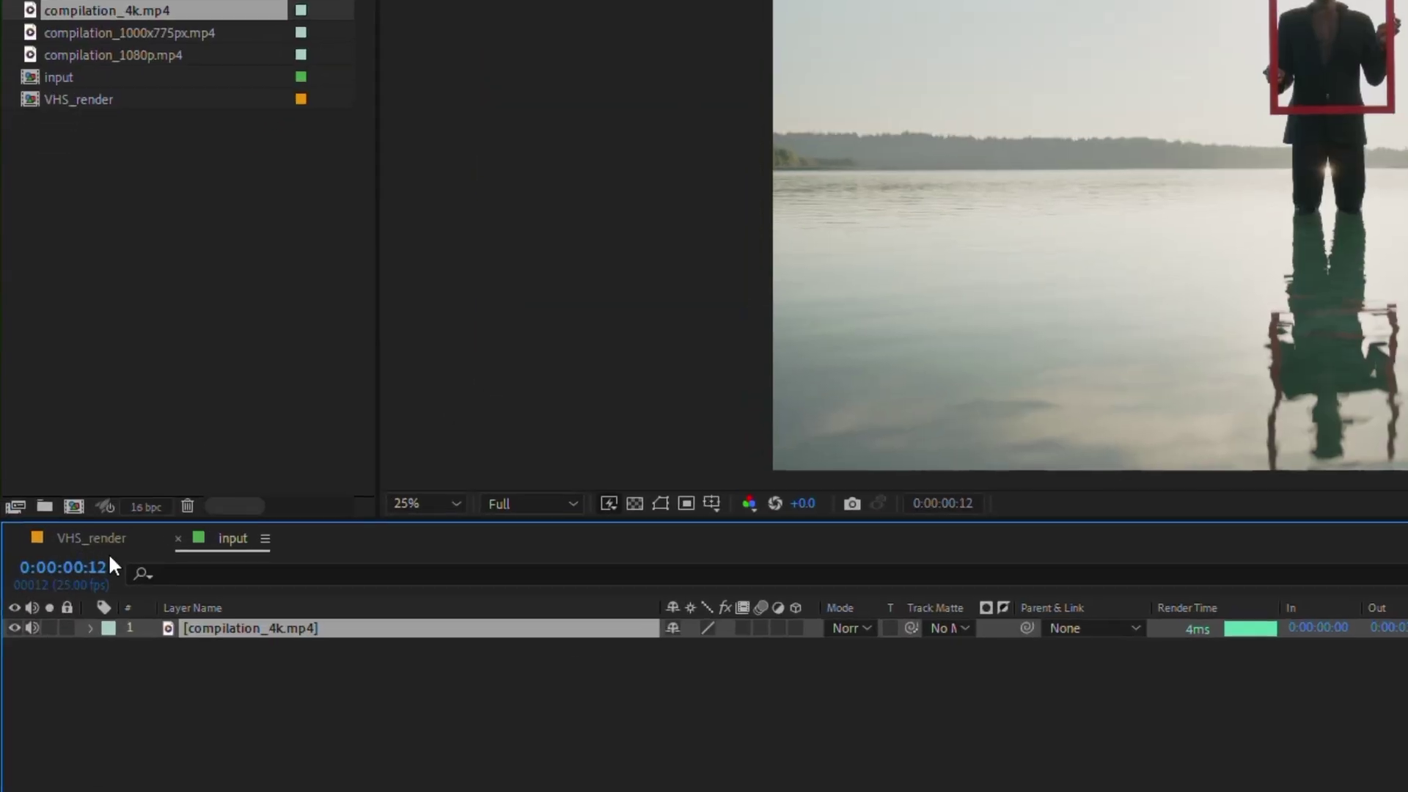
Give VHS_render the same UHD (4K) 3840x2160, 25 fps composition preset.
{"action": "left_click", "coordinate": [49, 464]}
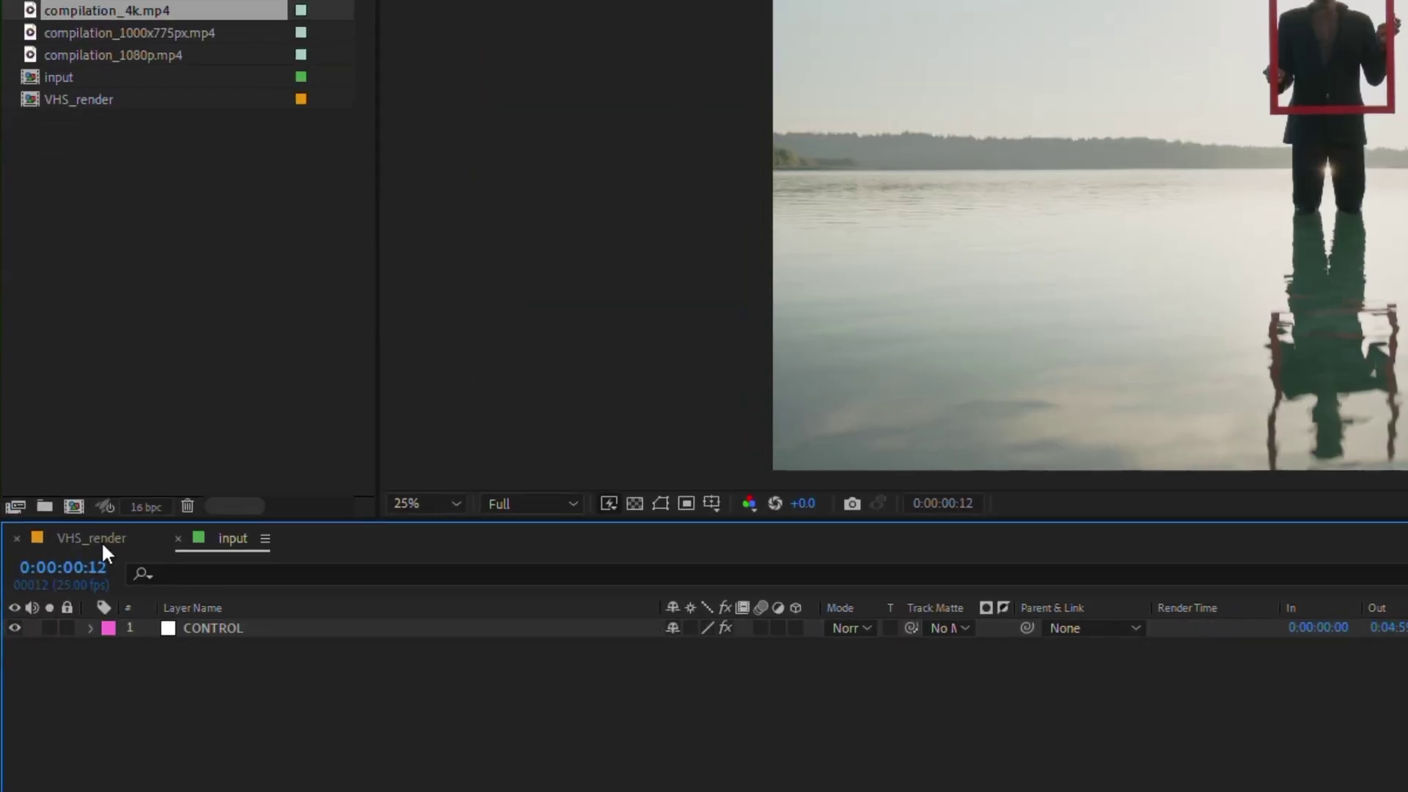
{"action": "left_click", "coordinate": [70, 20]}
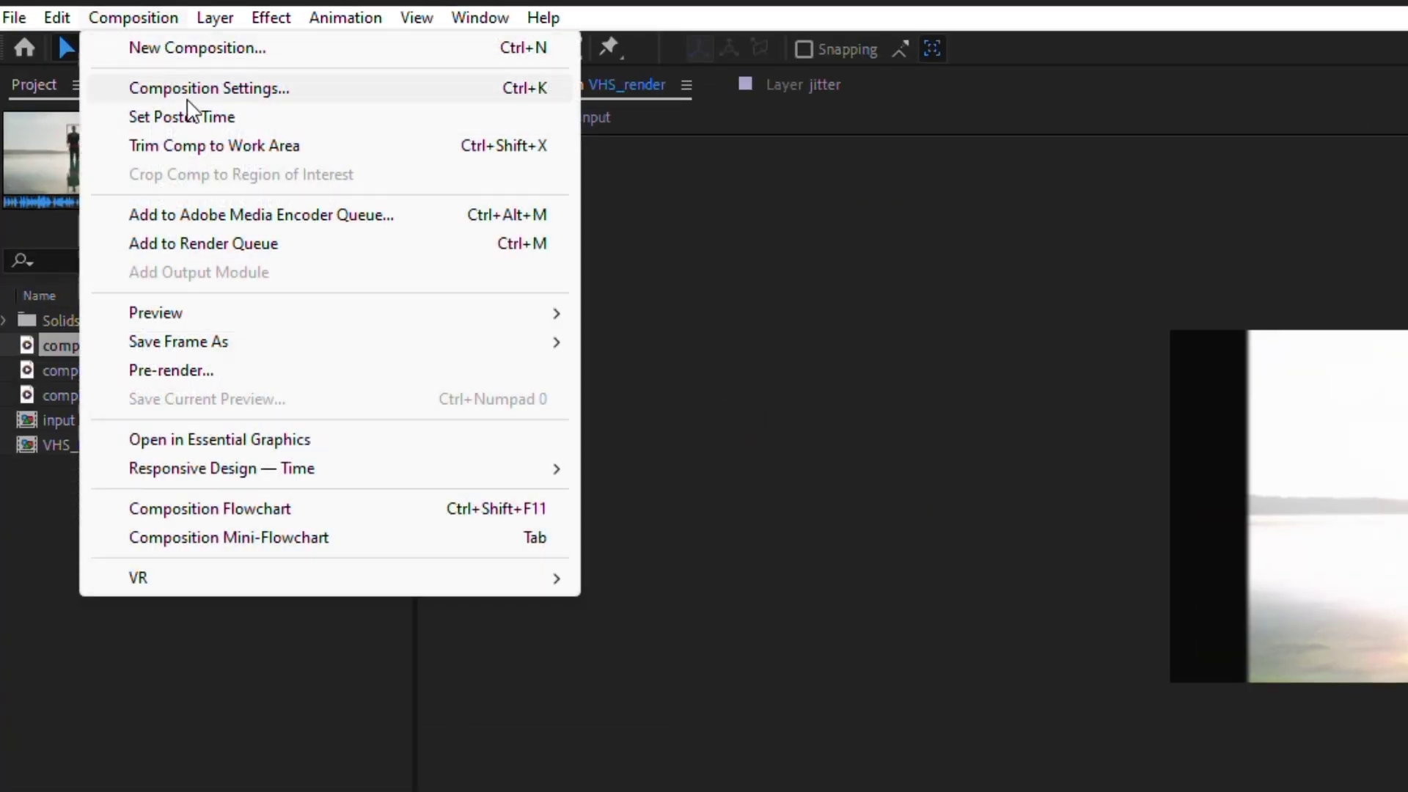
{"action": "left_click", "coordinate": [188, 101]}
{"action": "left_click", "coordinate": [855, 360]}
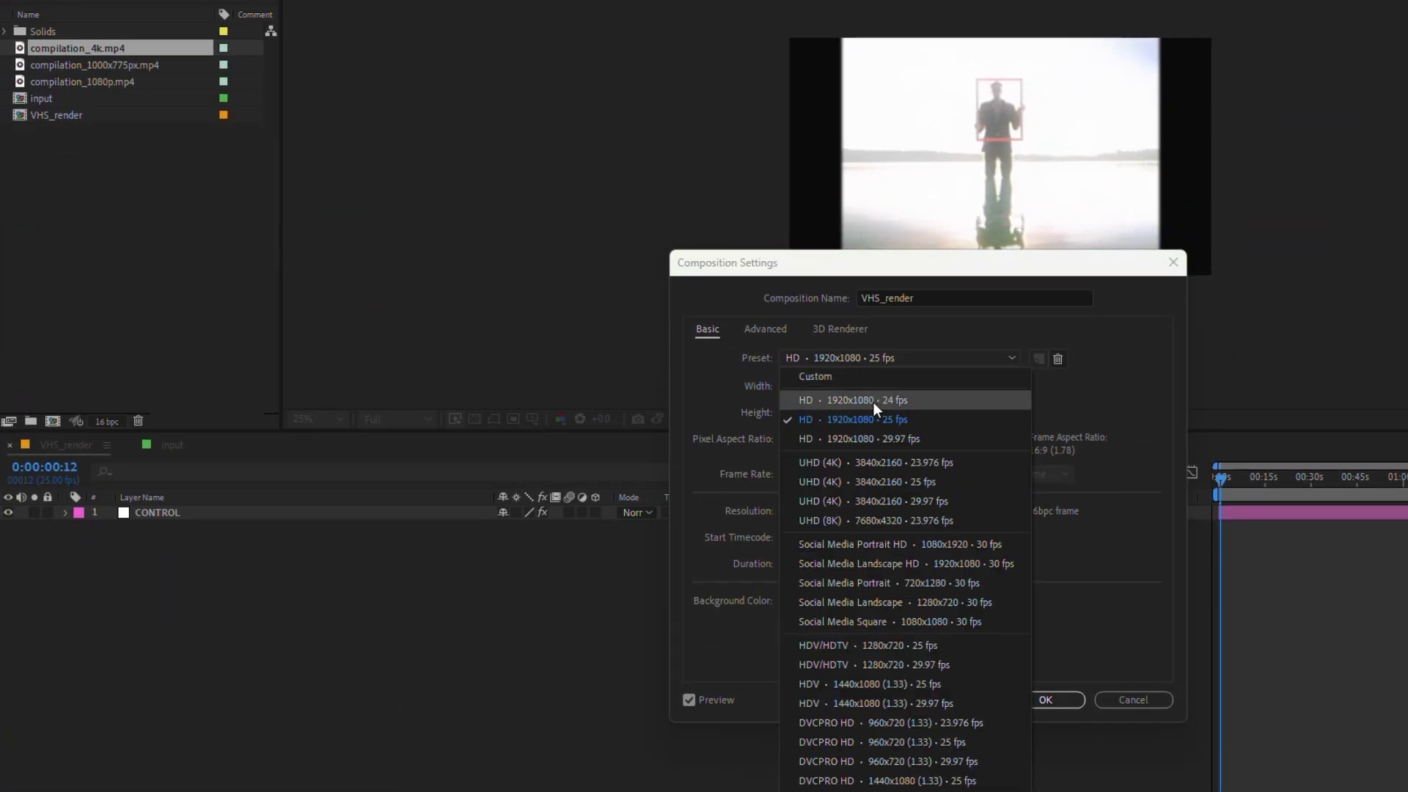
{"action": "left_click", "coordinate": [886, 483]}
{"action": "left_click", "coordinate": [1045, 699]}
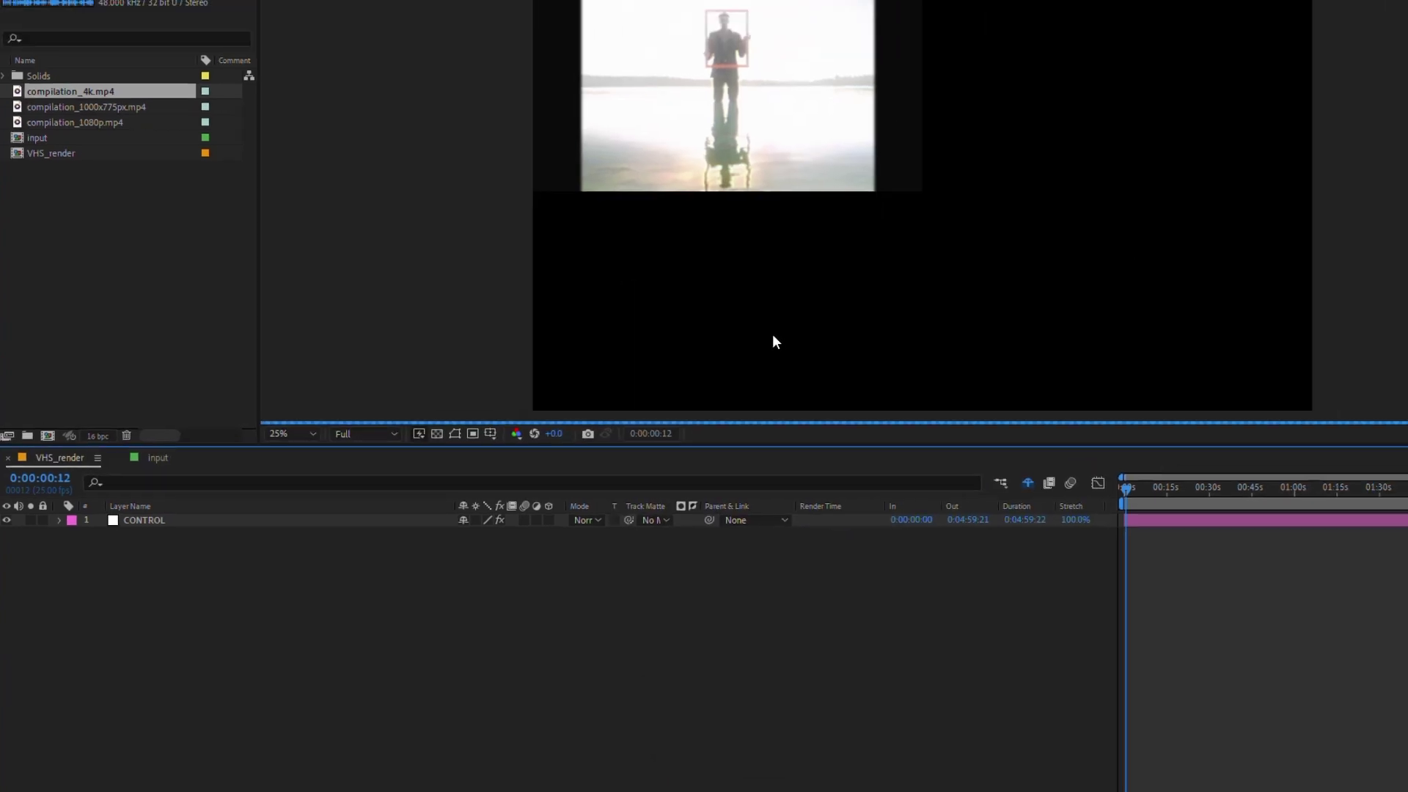
Trim the input comp to a work area ending at the footage's end.
{"action": "left_click", "coordinate": [130, 487]}
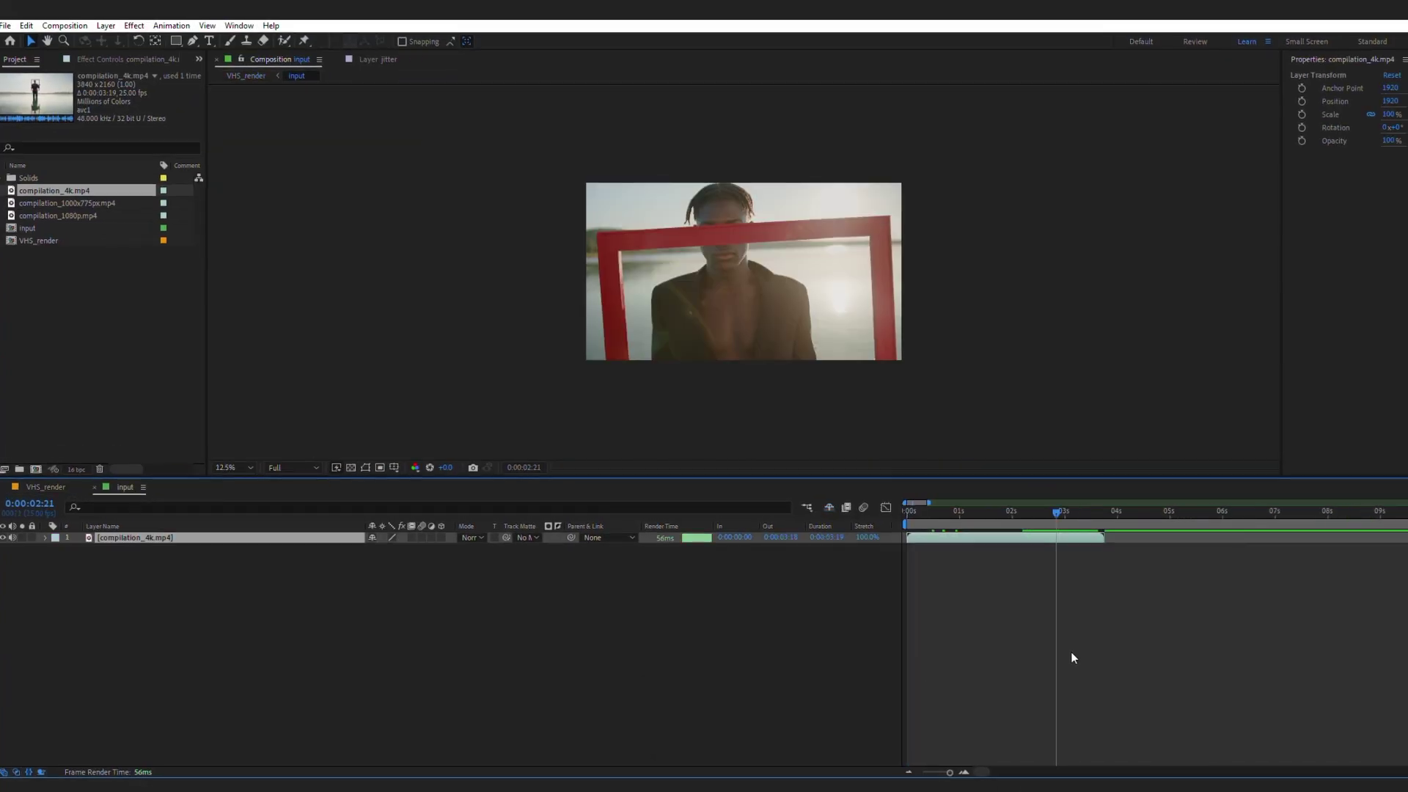
{"action": "key", "text": "End"}
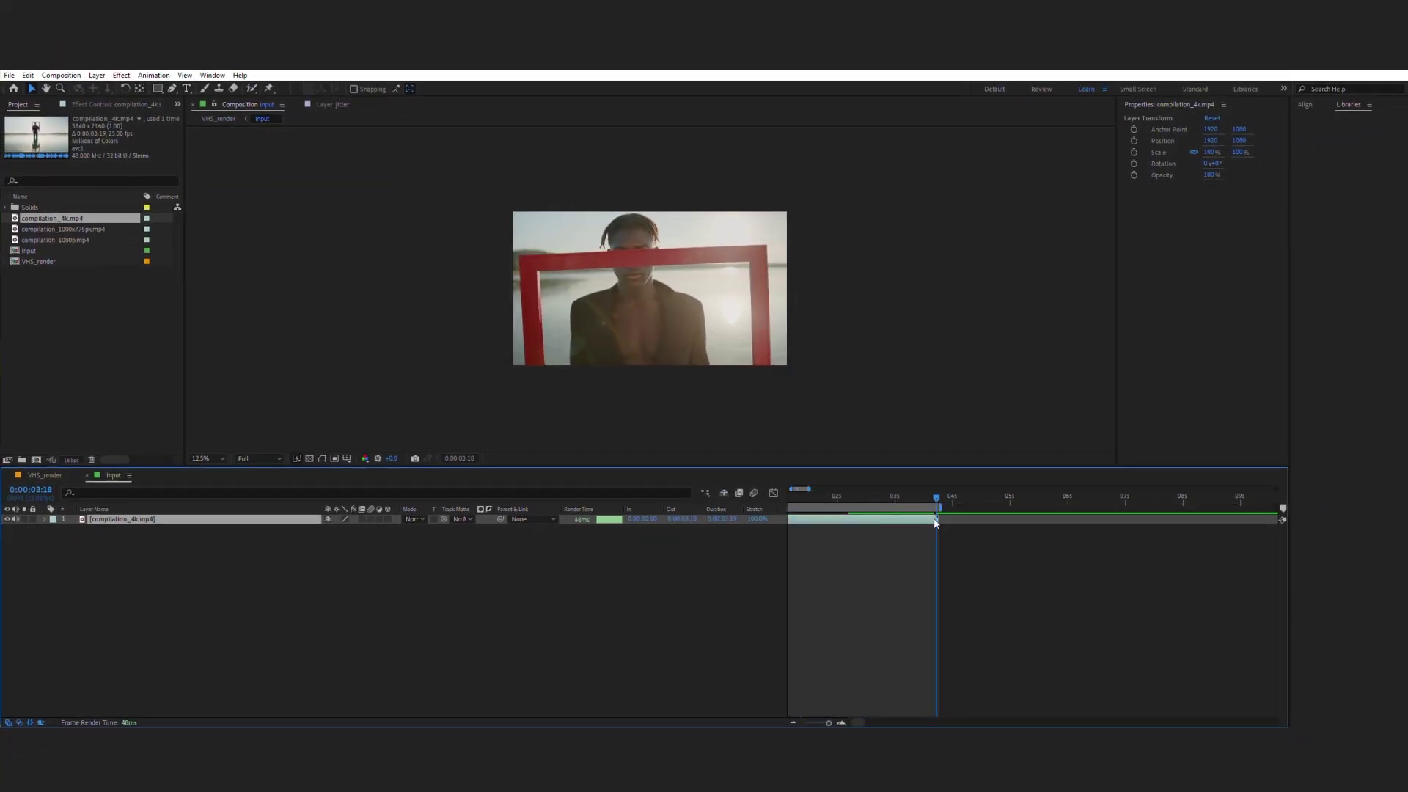
{"action": "right_click", "coordinate": [927, 505]}
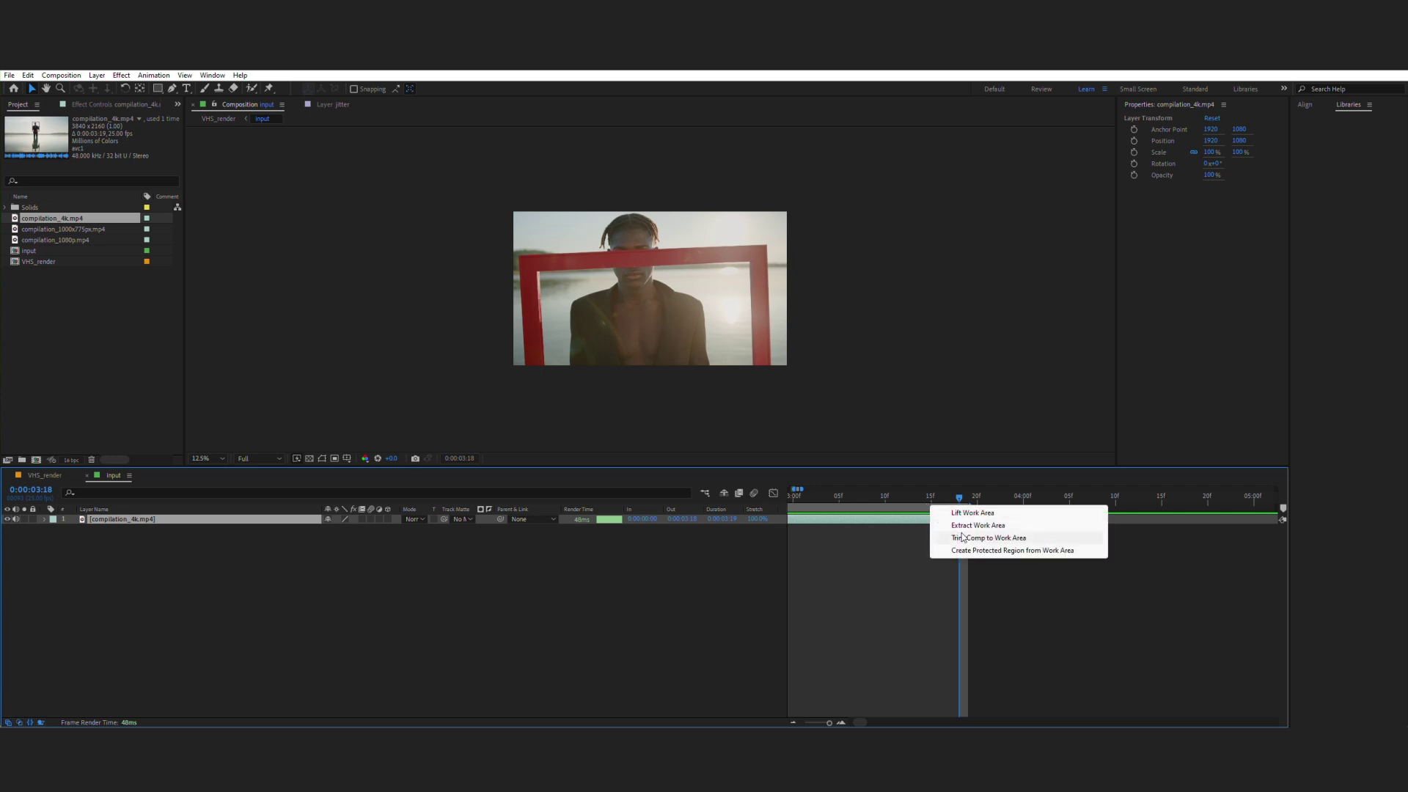
{"action": "left_click", "coordinate": [975, 534]}
{"action": "scroll", "coordinate": [1036, 591], "scroll_direction": "down", "scroll_amount": 5}
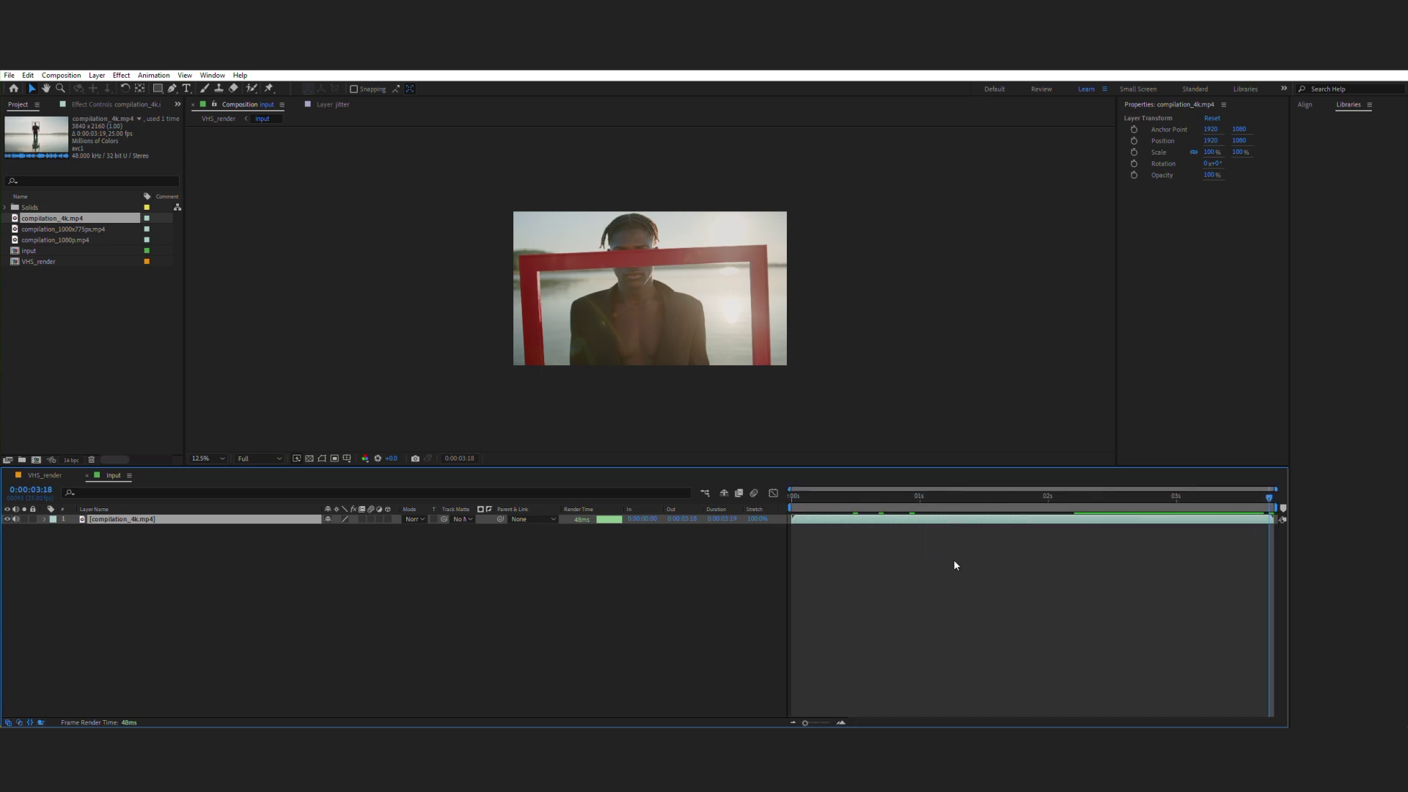
Scrub through VHS_render's frames, then return to the input comp.
{"action": "left_click", "coordinate": [63, 479]}
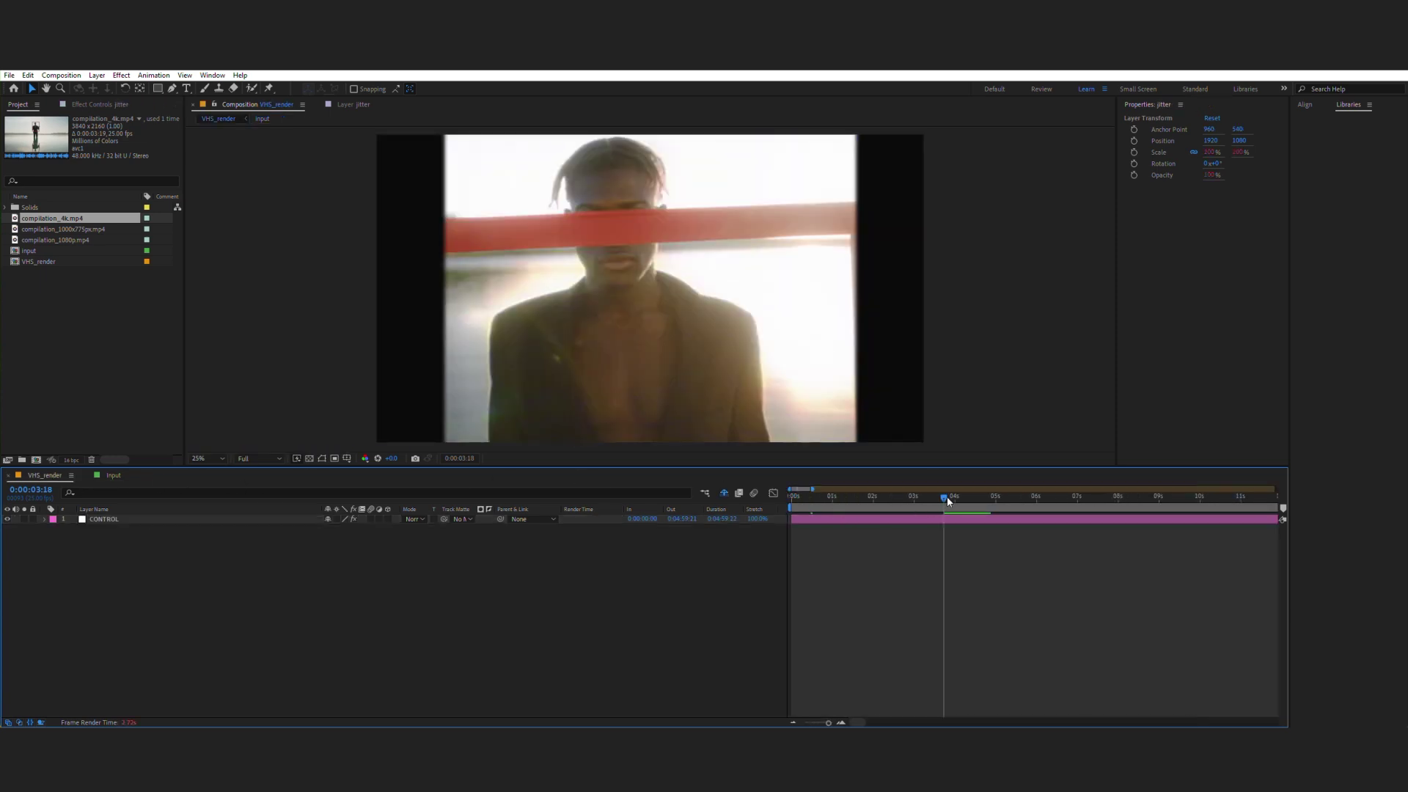
{"action": "left_click_drag", "start_coordinate": [948, 501], "coordinate": [892, 512]}
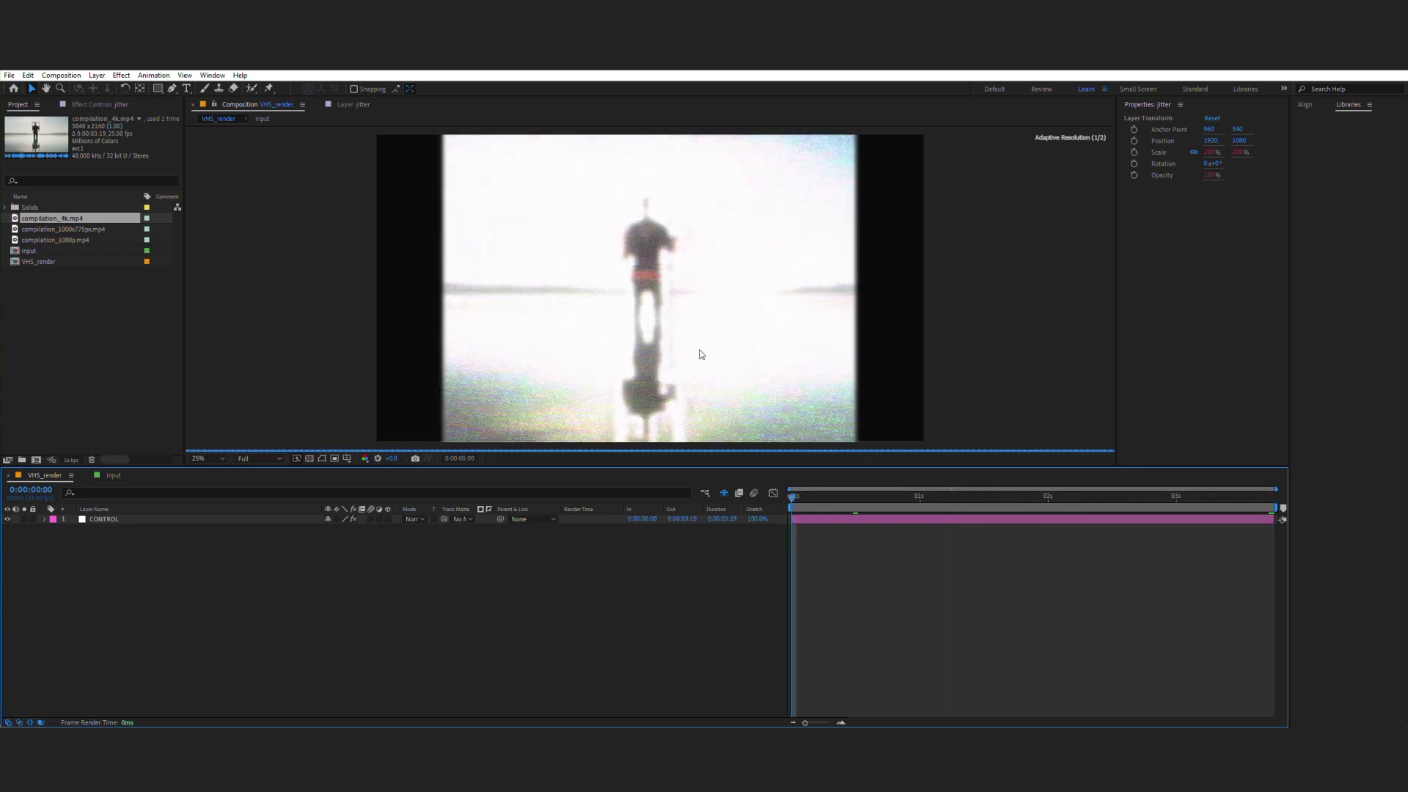
{"action": "scroll", "coordinate": [686, 359], "scroll_direction": "down", "scroll_amount": 1}
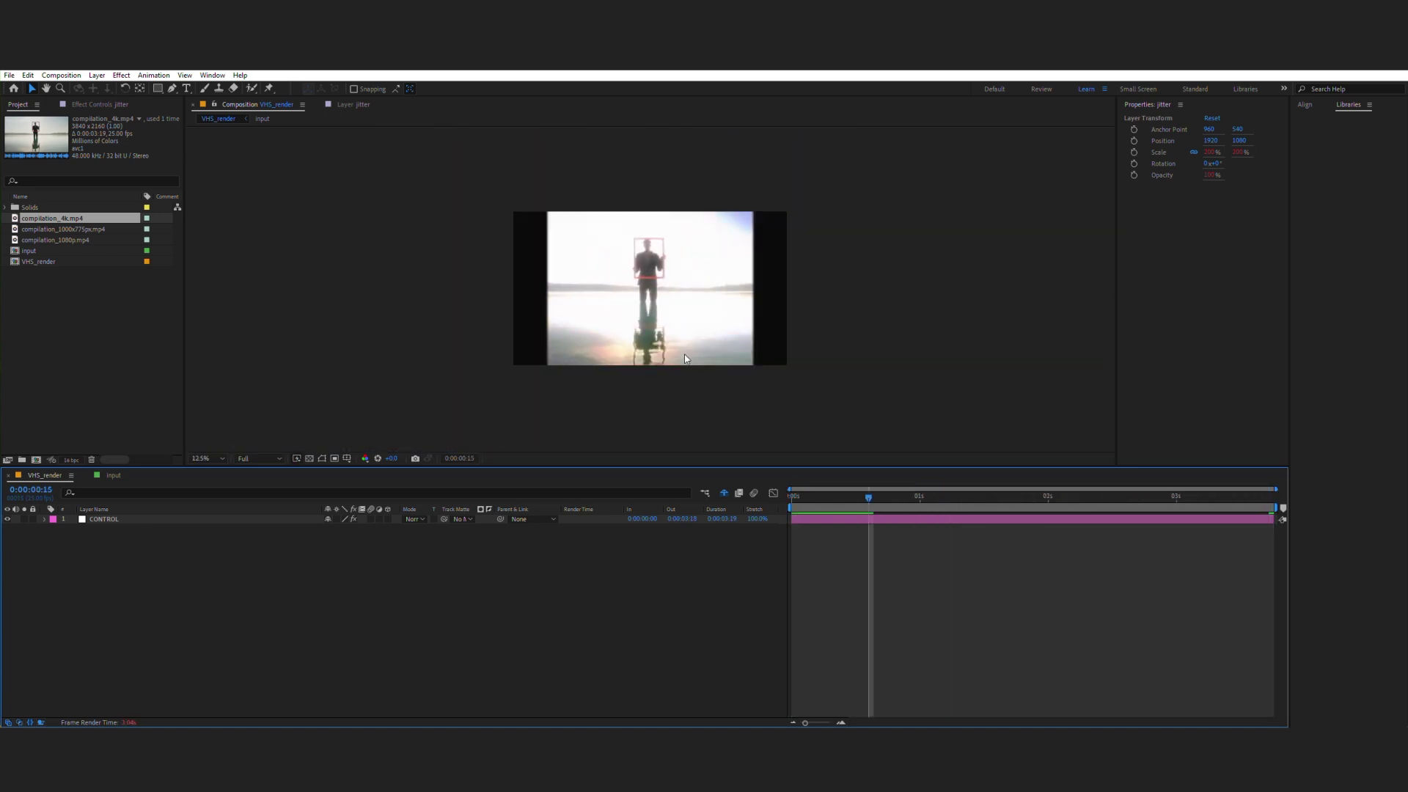
{"action": "left_click", "coordinate": [114, 477]}
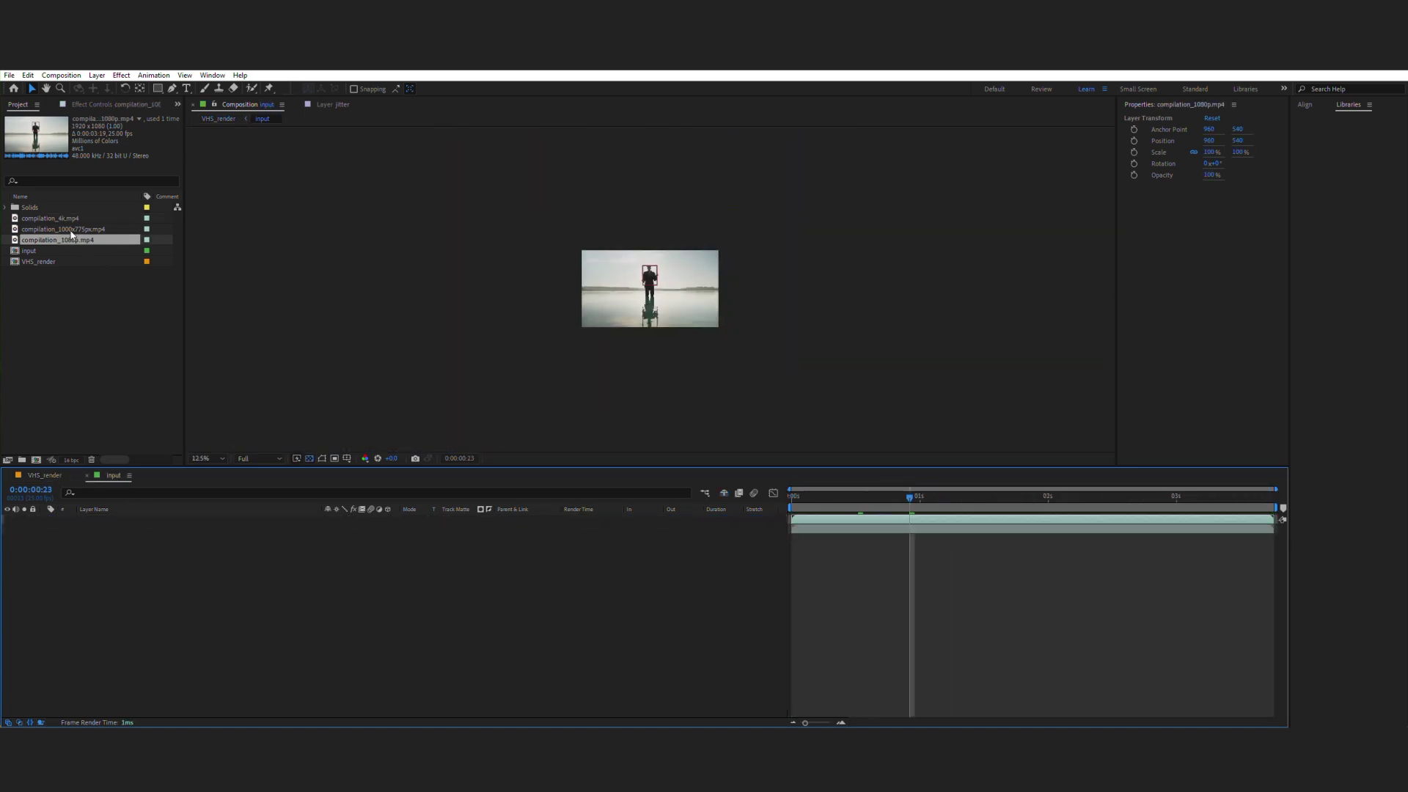
Add compilation_1000x775px.mp4 to the input comp and resize the comp to 1000x775.
{"action": "left_click_drag", "start_coordinate": [71, 229], "coordinate": [220, 522]}
{"action": "key", "text": "period"}
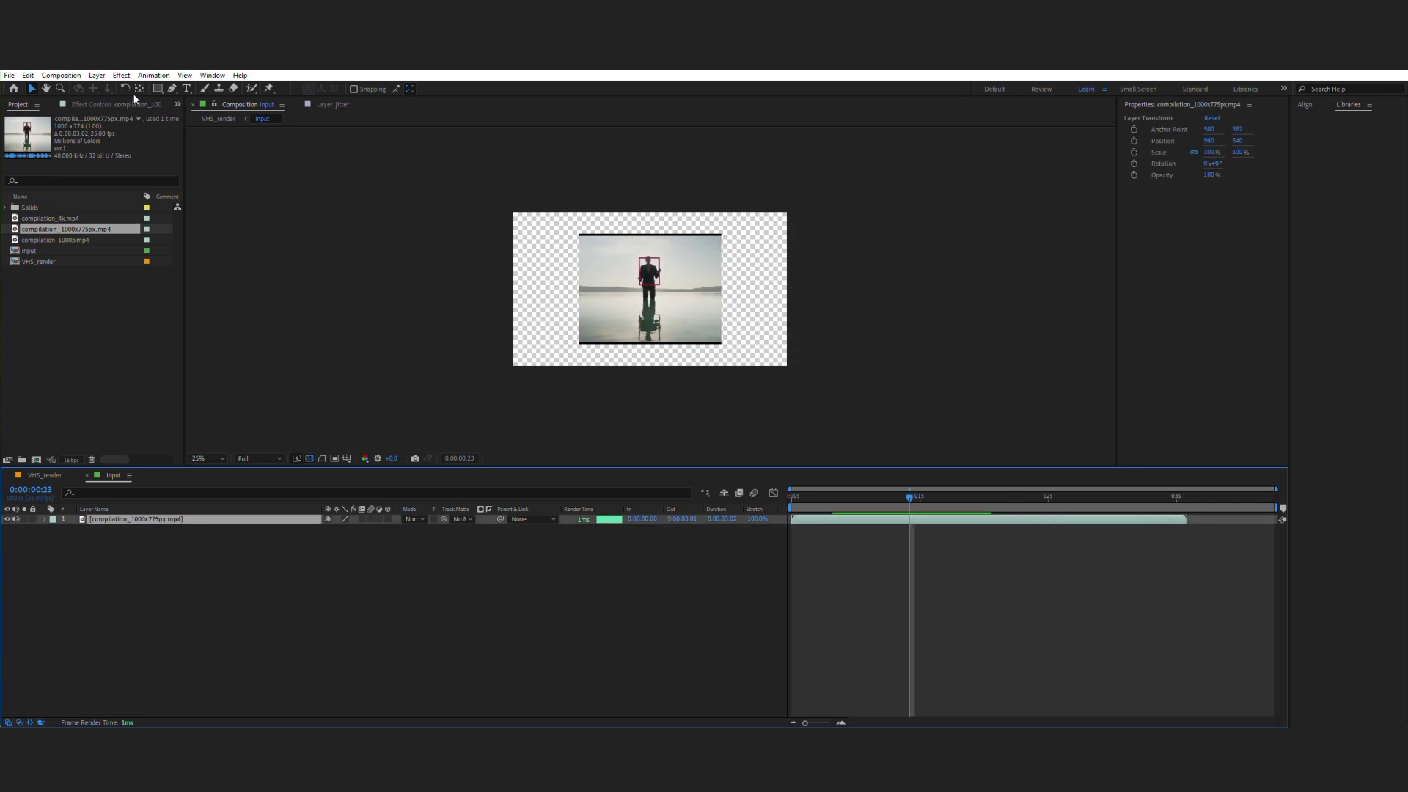
{"action": "left_click", "coordinate": [78, 76]}
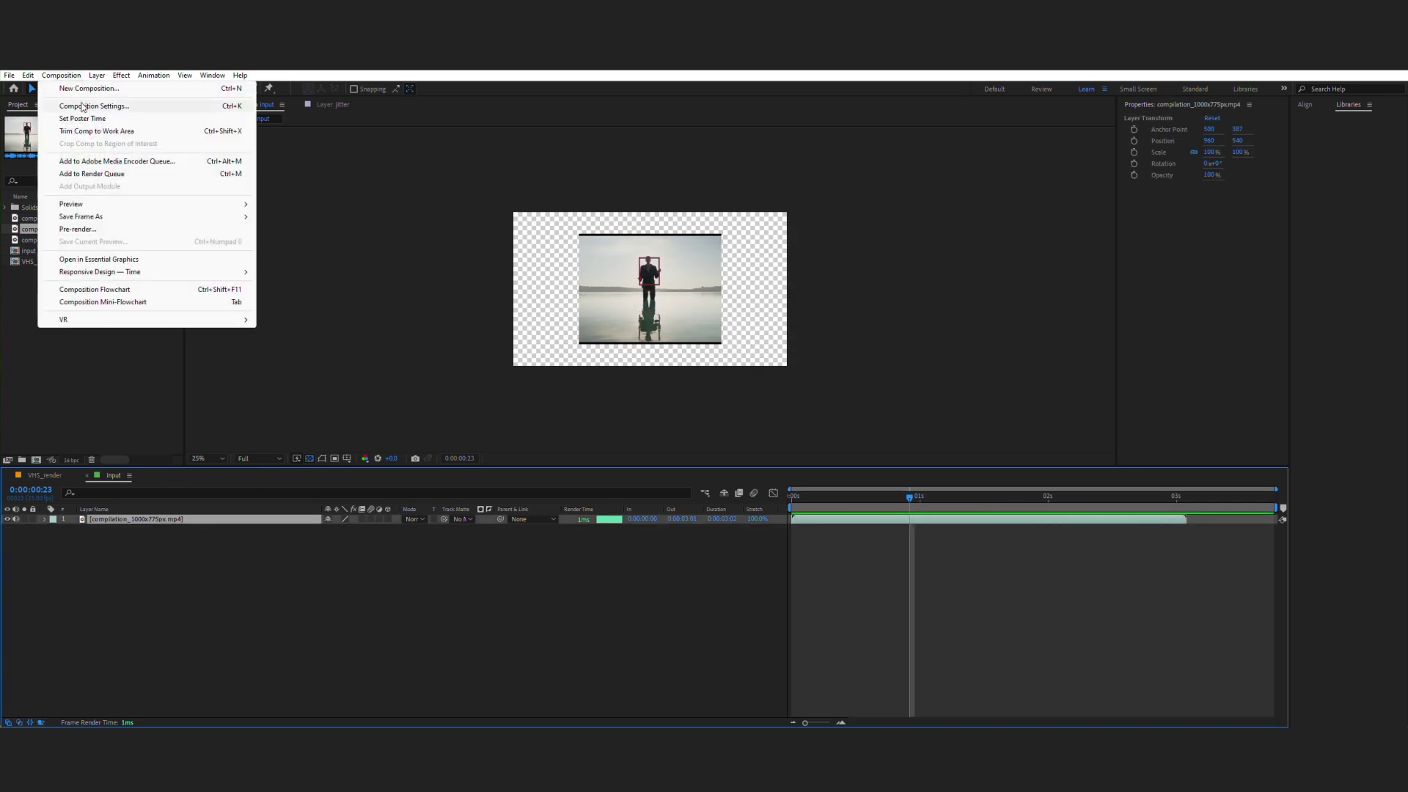
{"action": "left_click", "coordinate": [84, 107]}
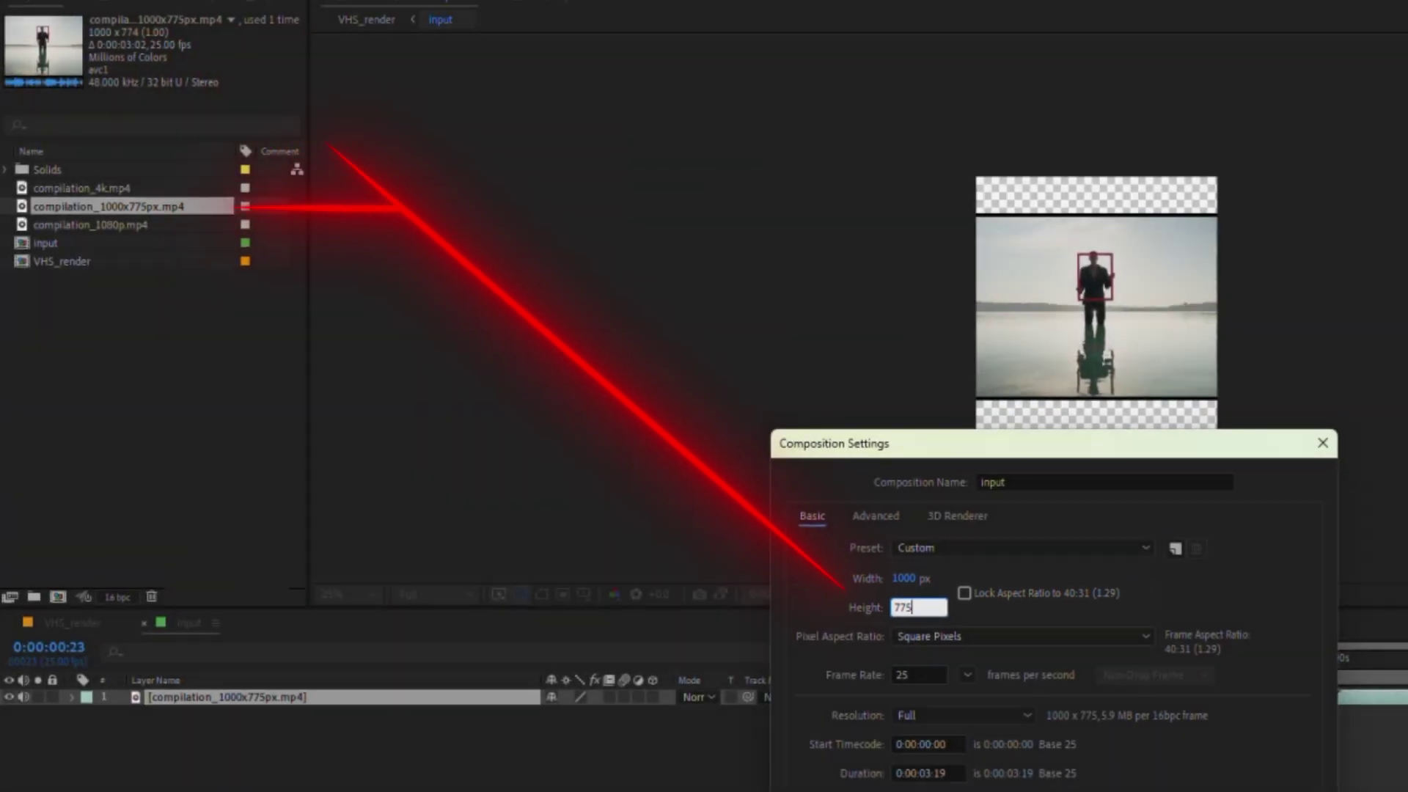
{"action": "left_click", "coordinate": [848, 710]}
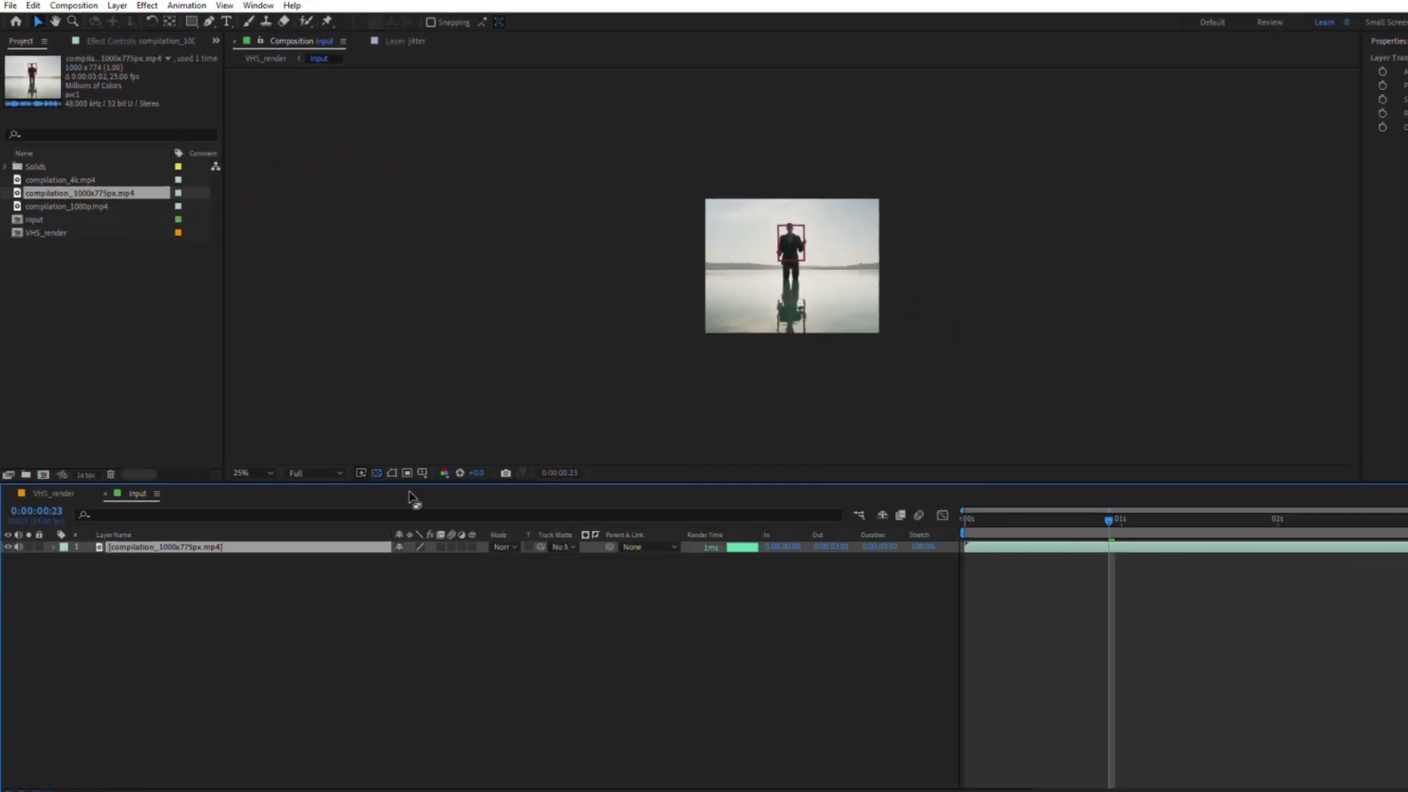
In VHS_render's Composition Settings, unlock proportions and enter a 1000x775 width and height.
{"action": "left_click", "coordinate": [53, 494]}
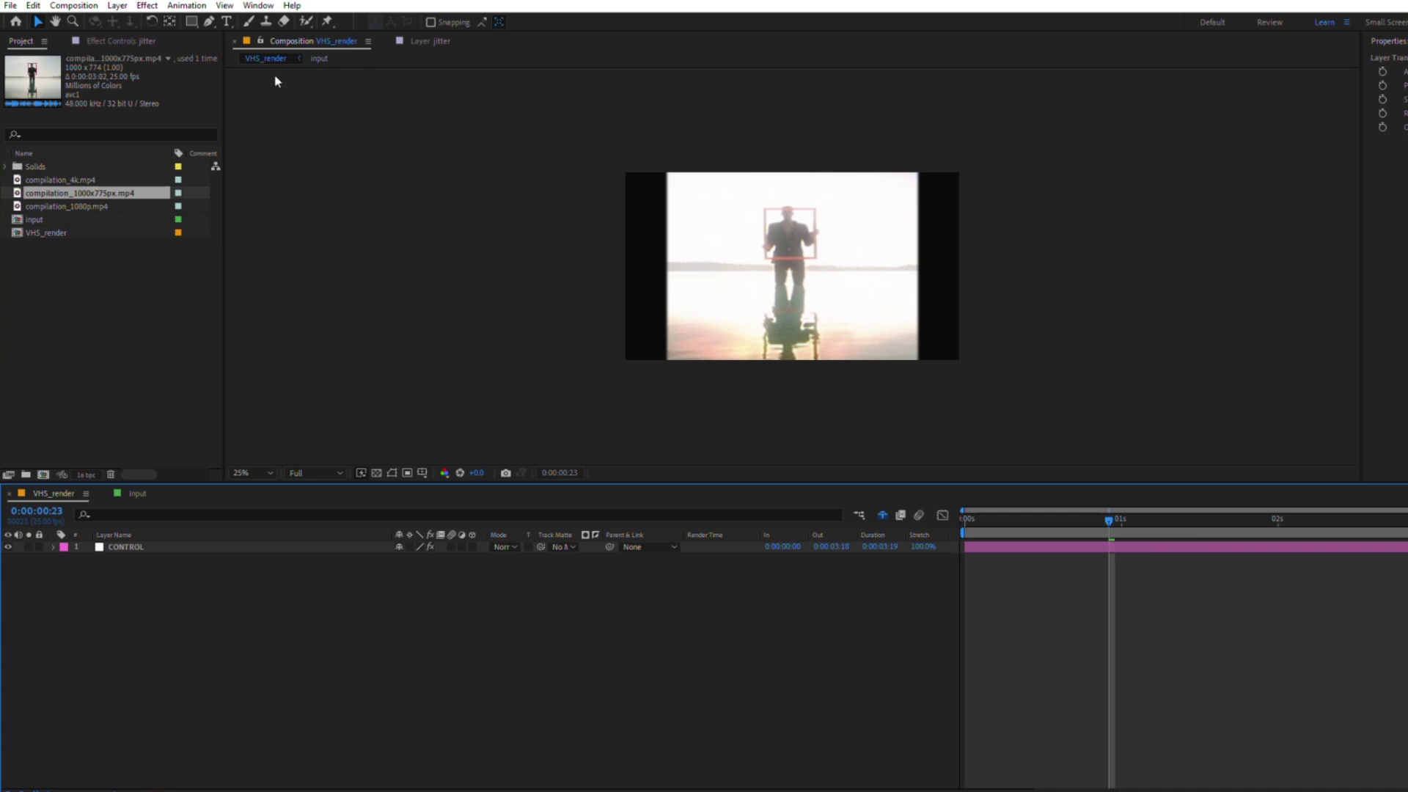
{"action": "left_click", "coordinate": [81, 6]}
{"action": "left_click", "coordinate": [116, 42]}
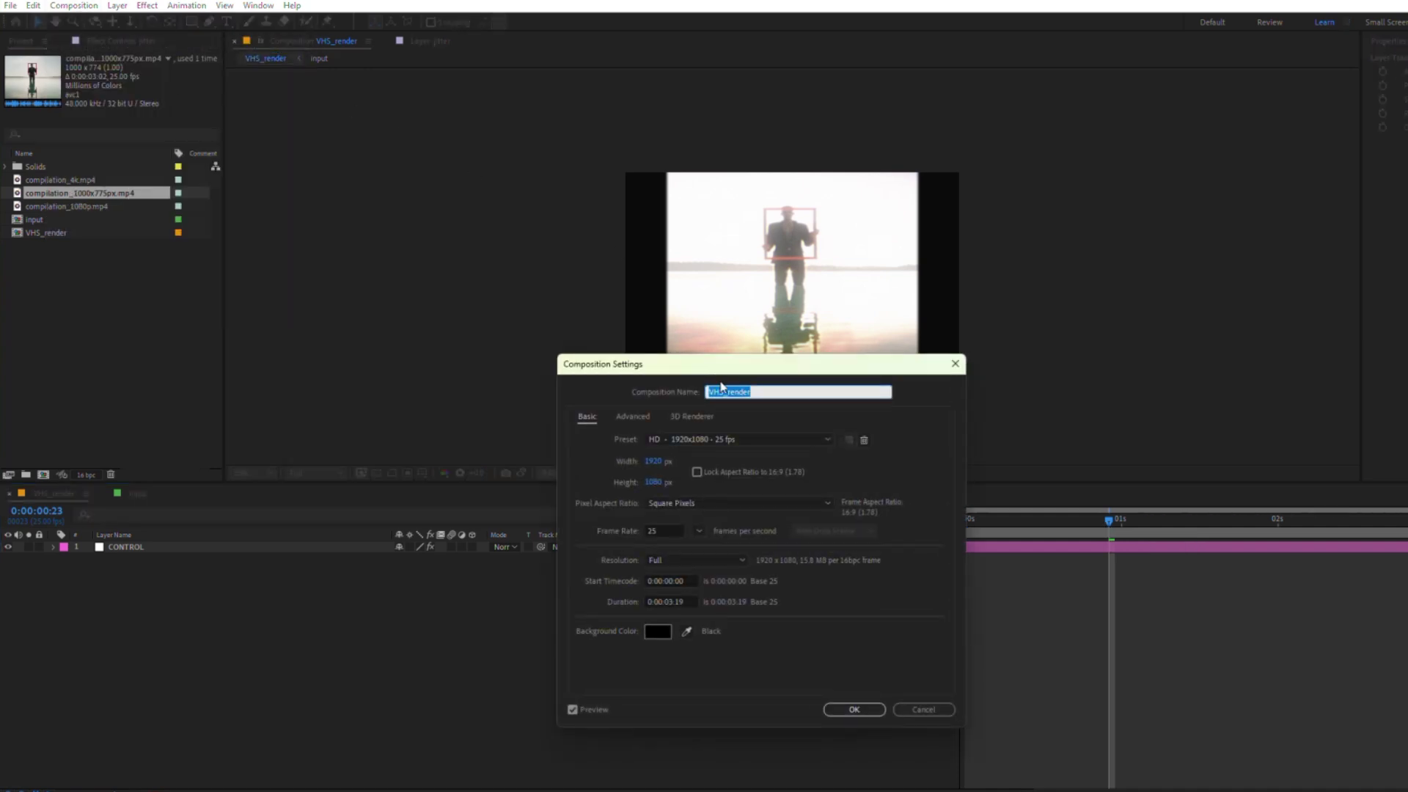
{"action": "left_click", "coordinate": [697, 473]}
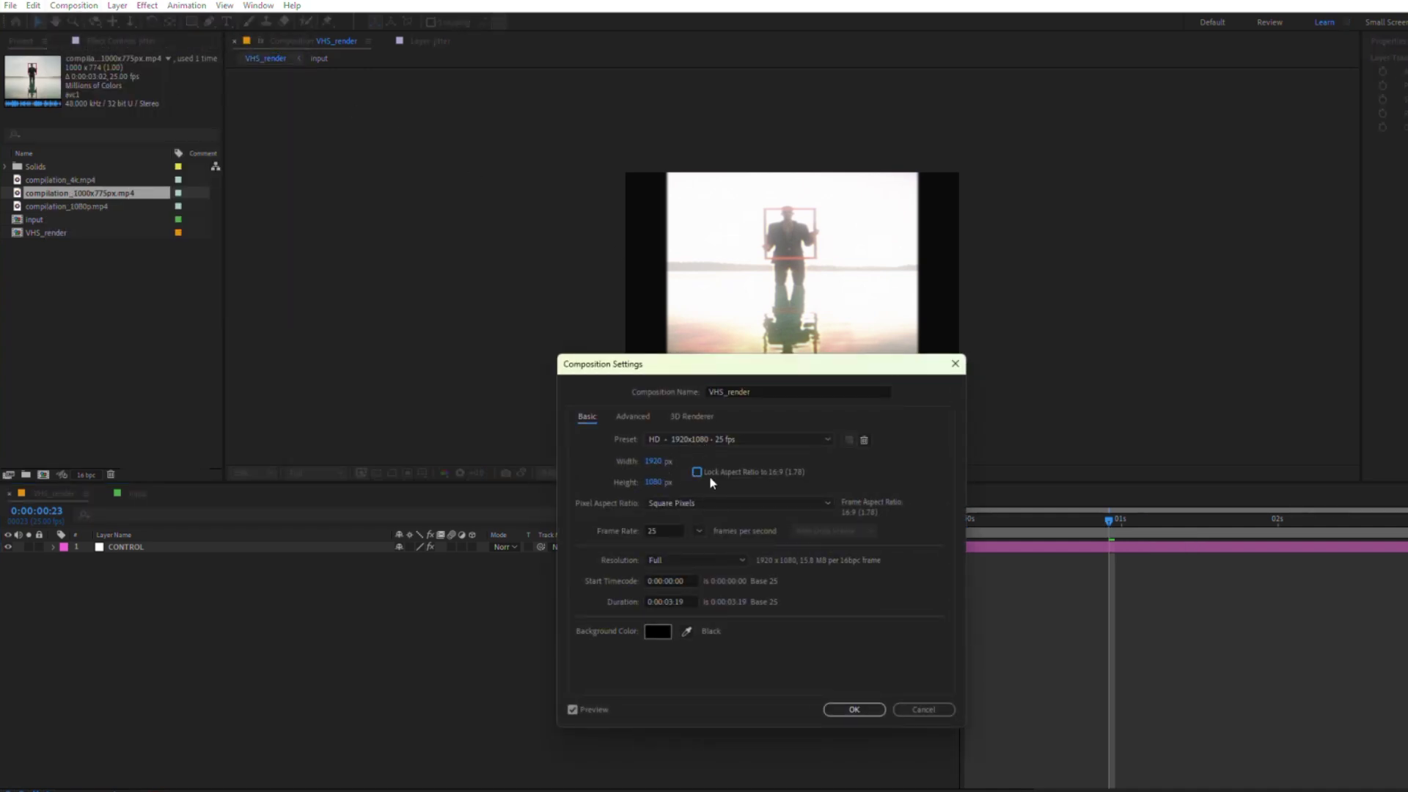
{"action": "type", "text": "1000"}
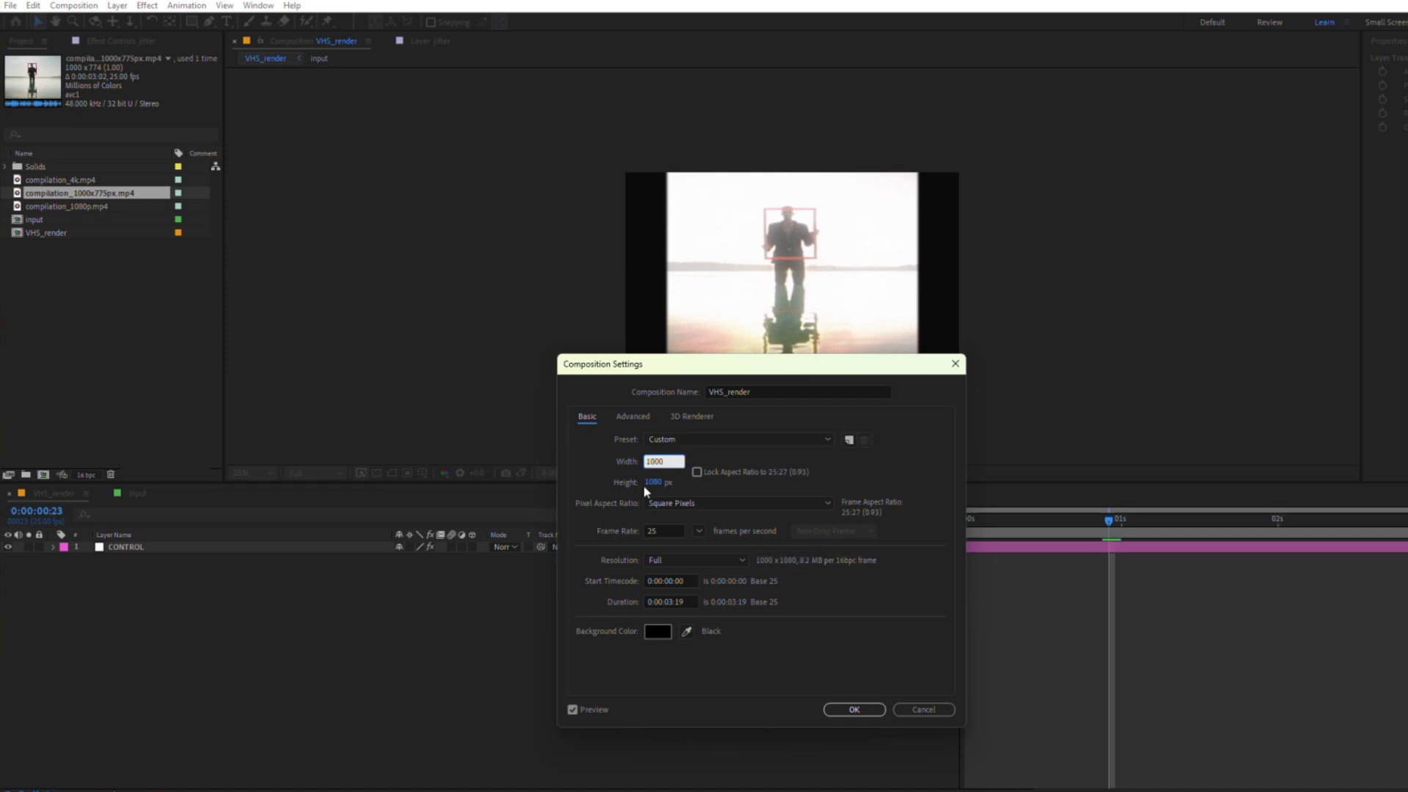
{"action": "left_click", "coordinate": [650, 482]}
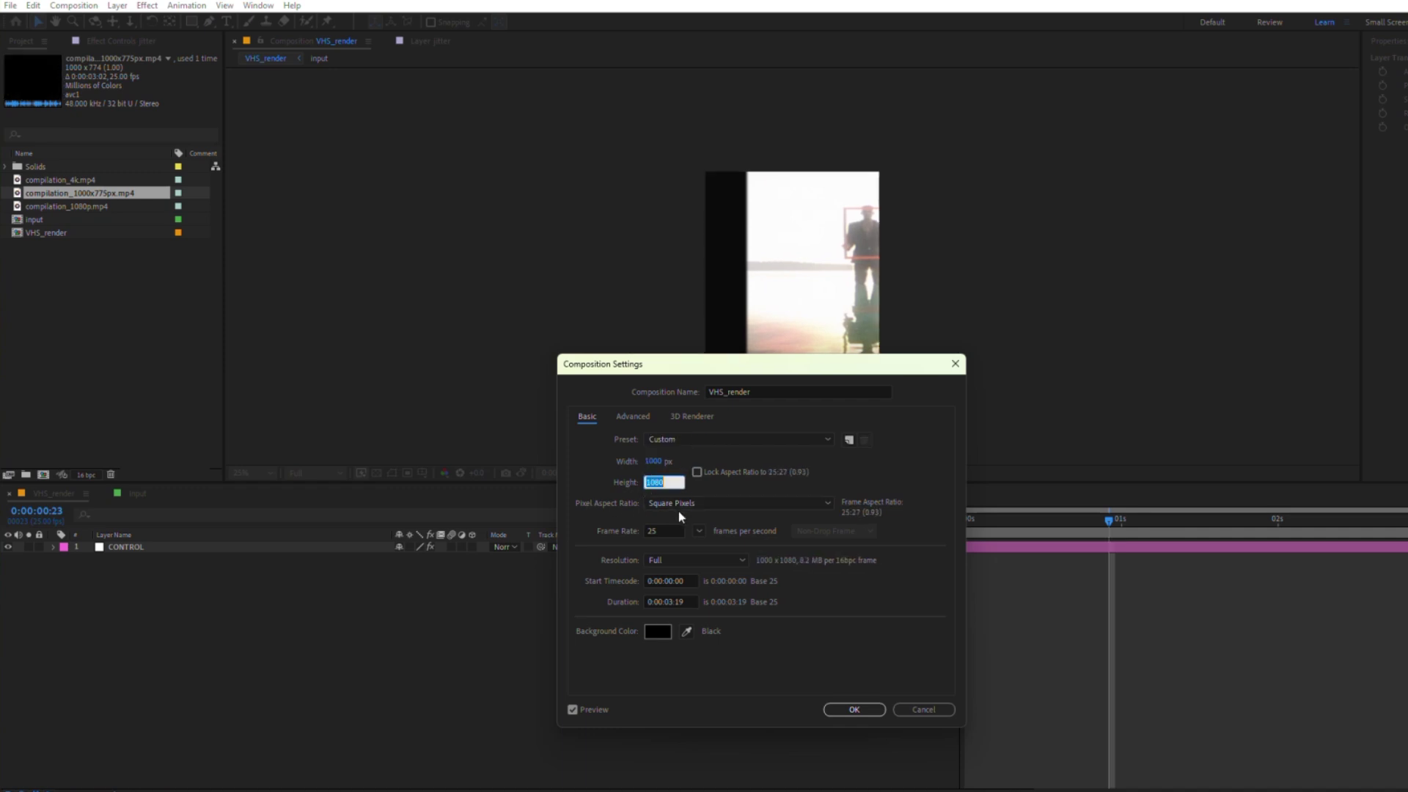
{"action": "type", "text": "775"}
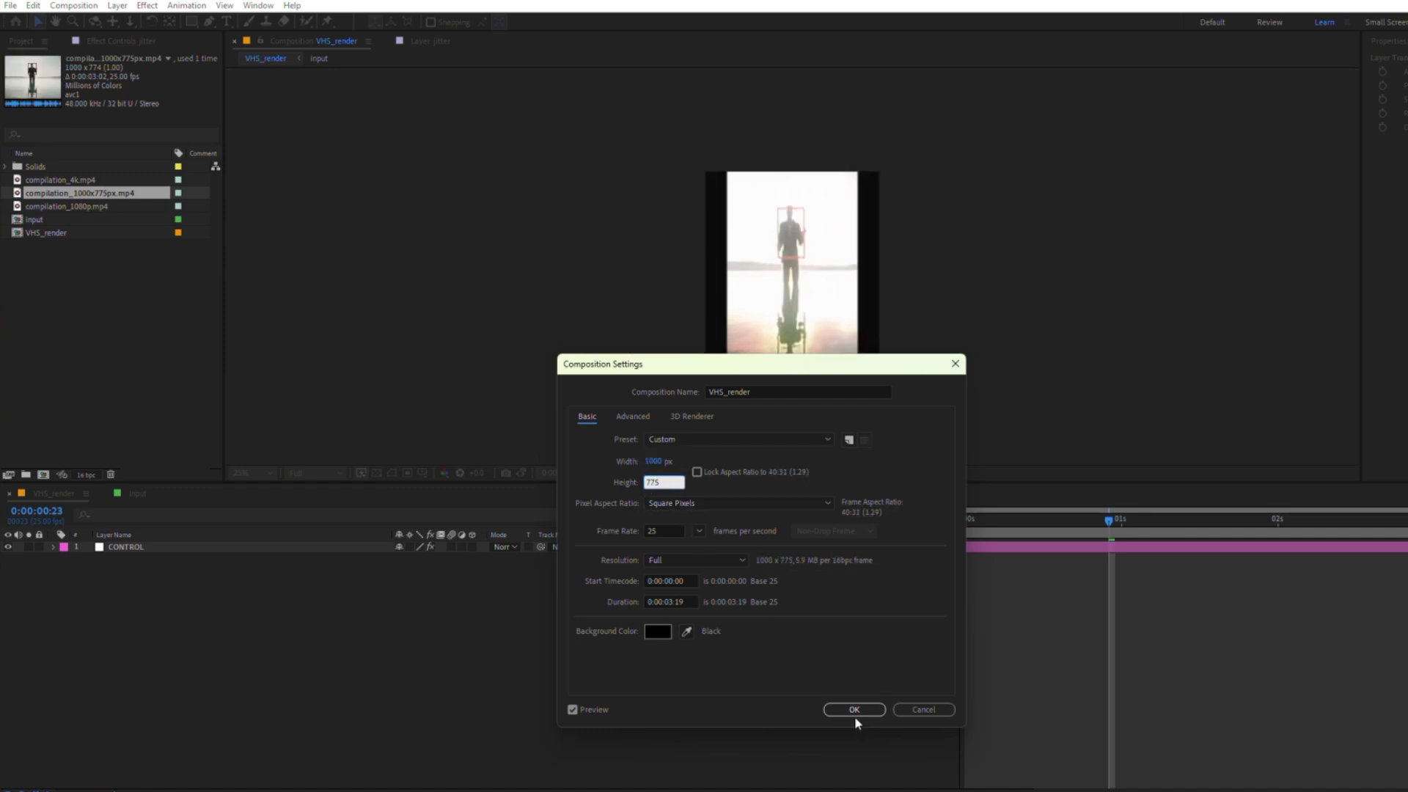